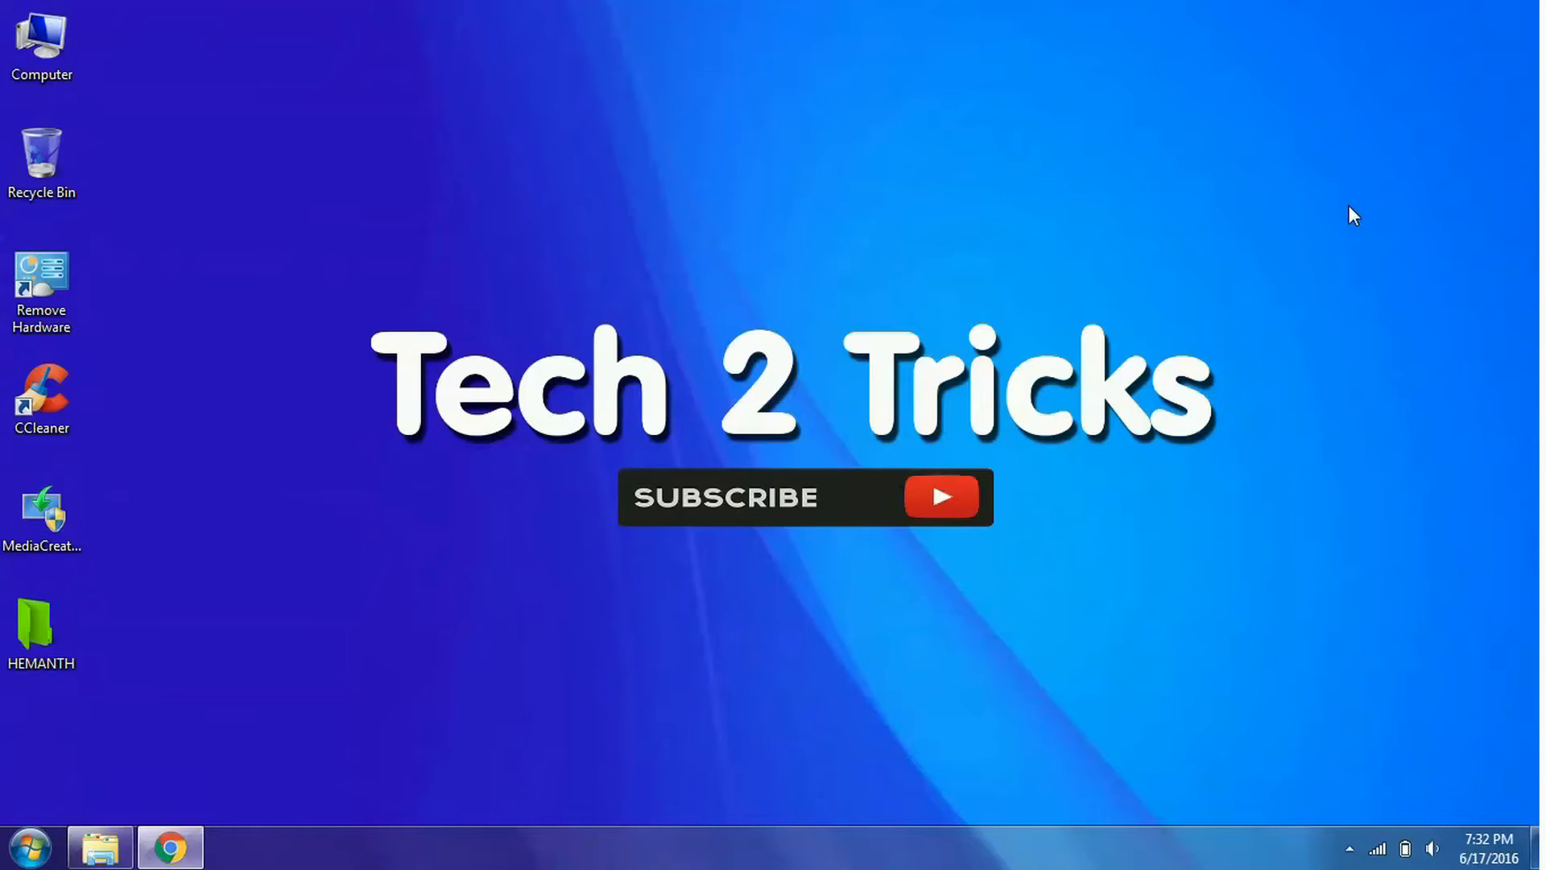
Bring up the Get Windows 10 download page and expand the 'Upgrade to Windows 10 using the tool' instructions.
left_click_drag(1345, 205, 239, 609)
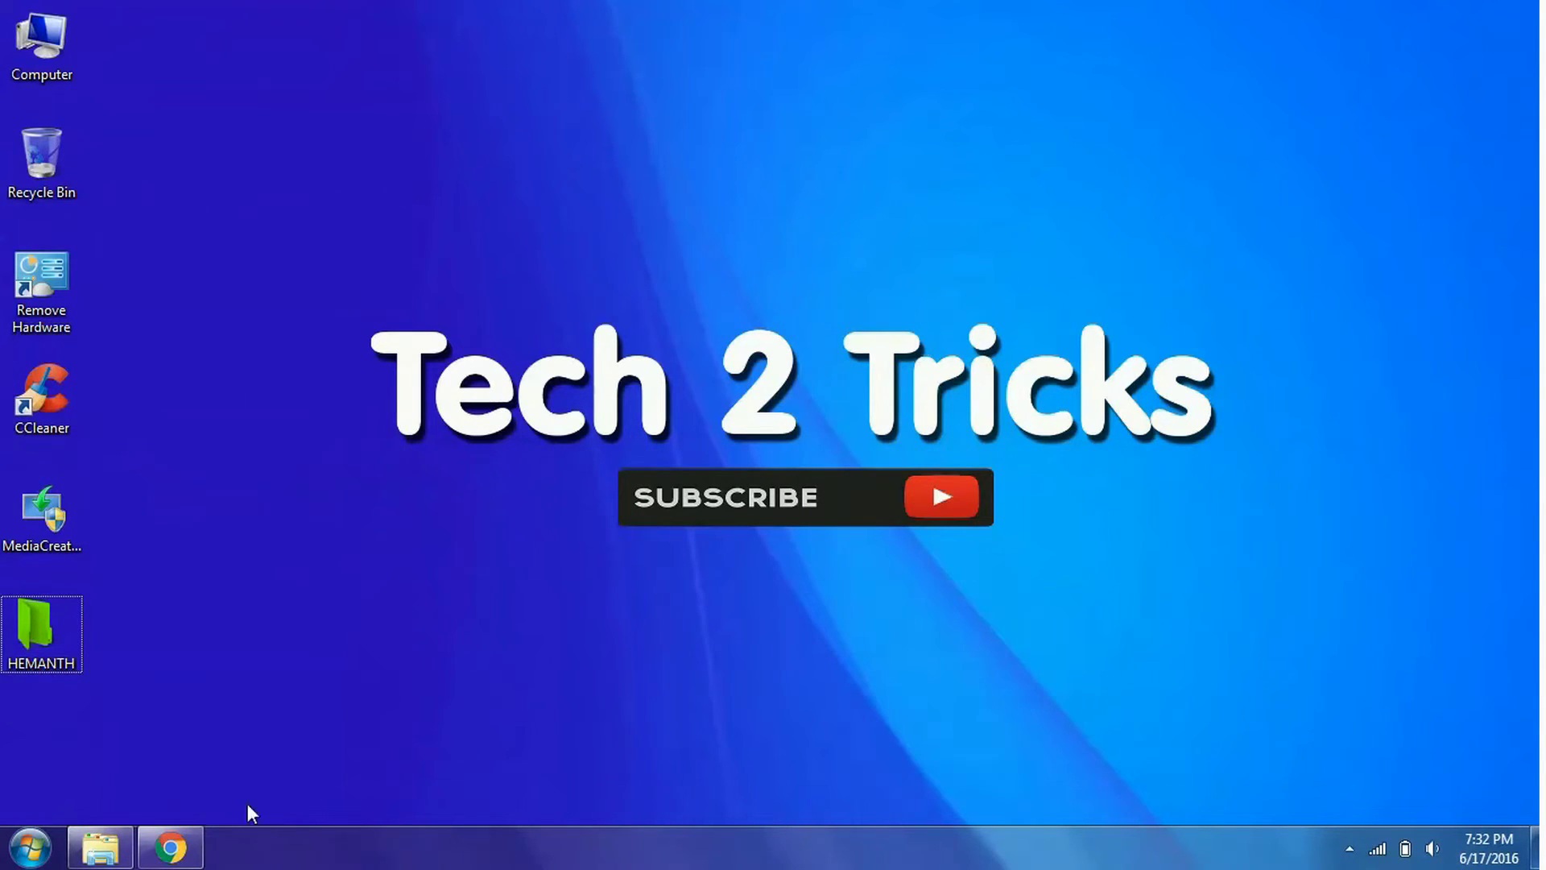
left_click(170, 847)
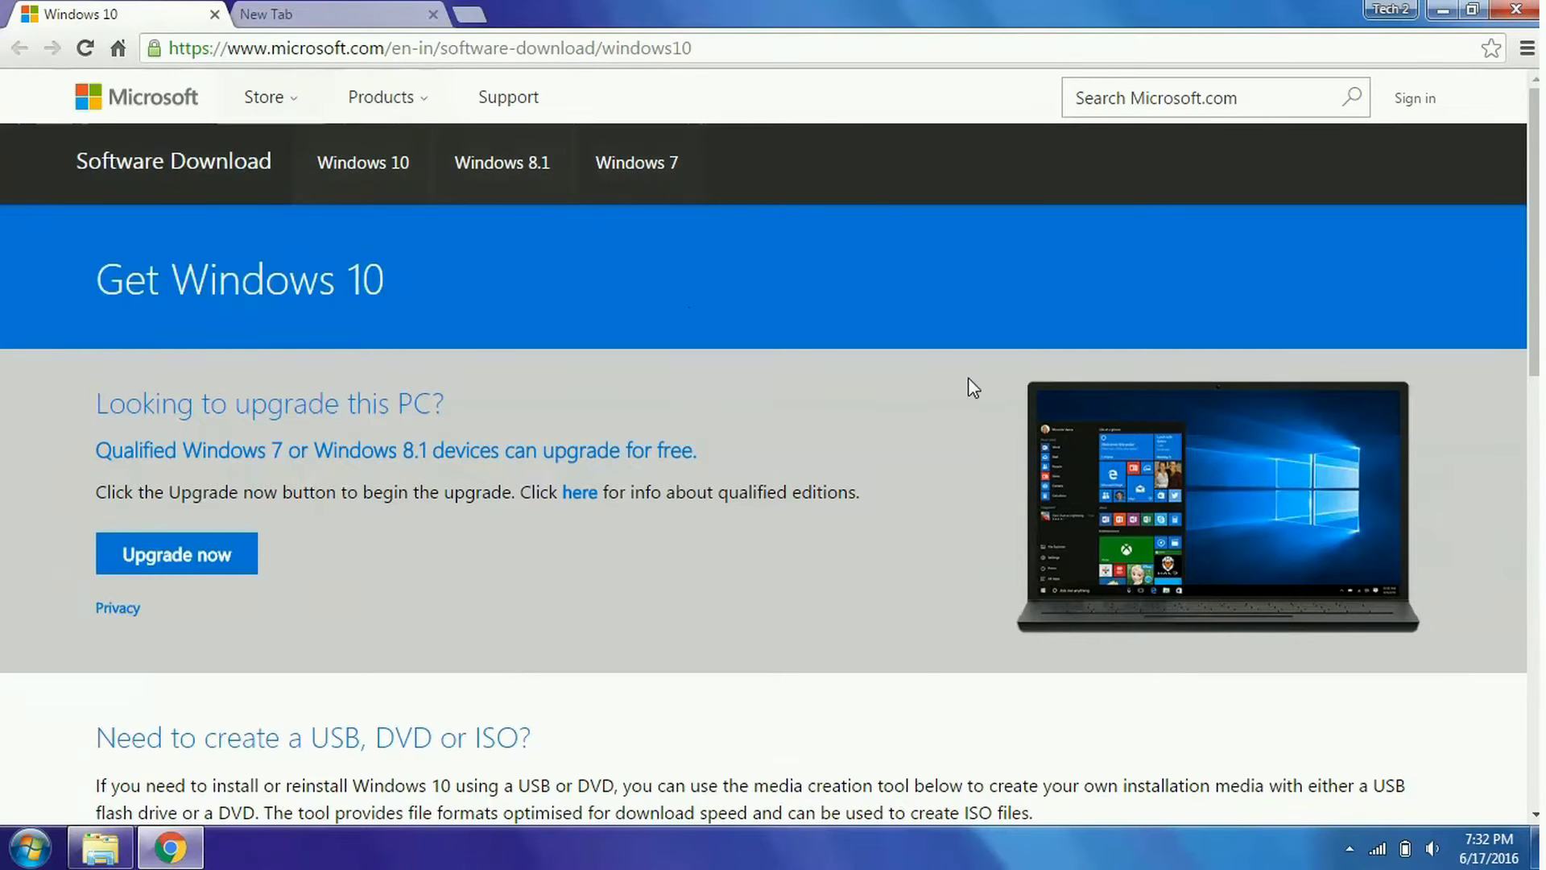
scroll(728, 334, "down", 4)
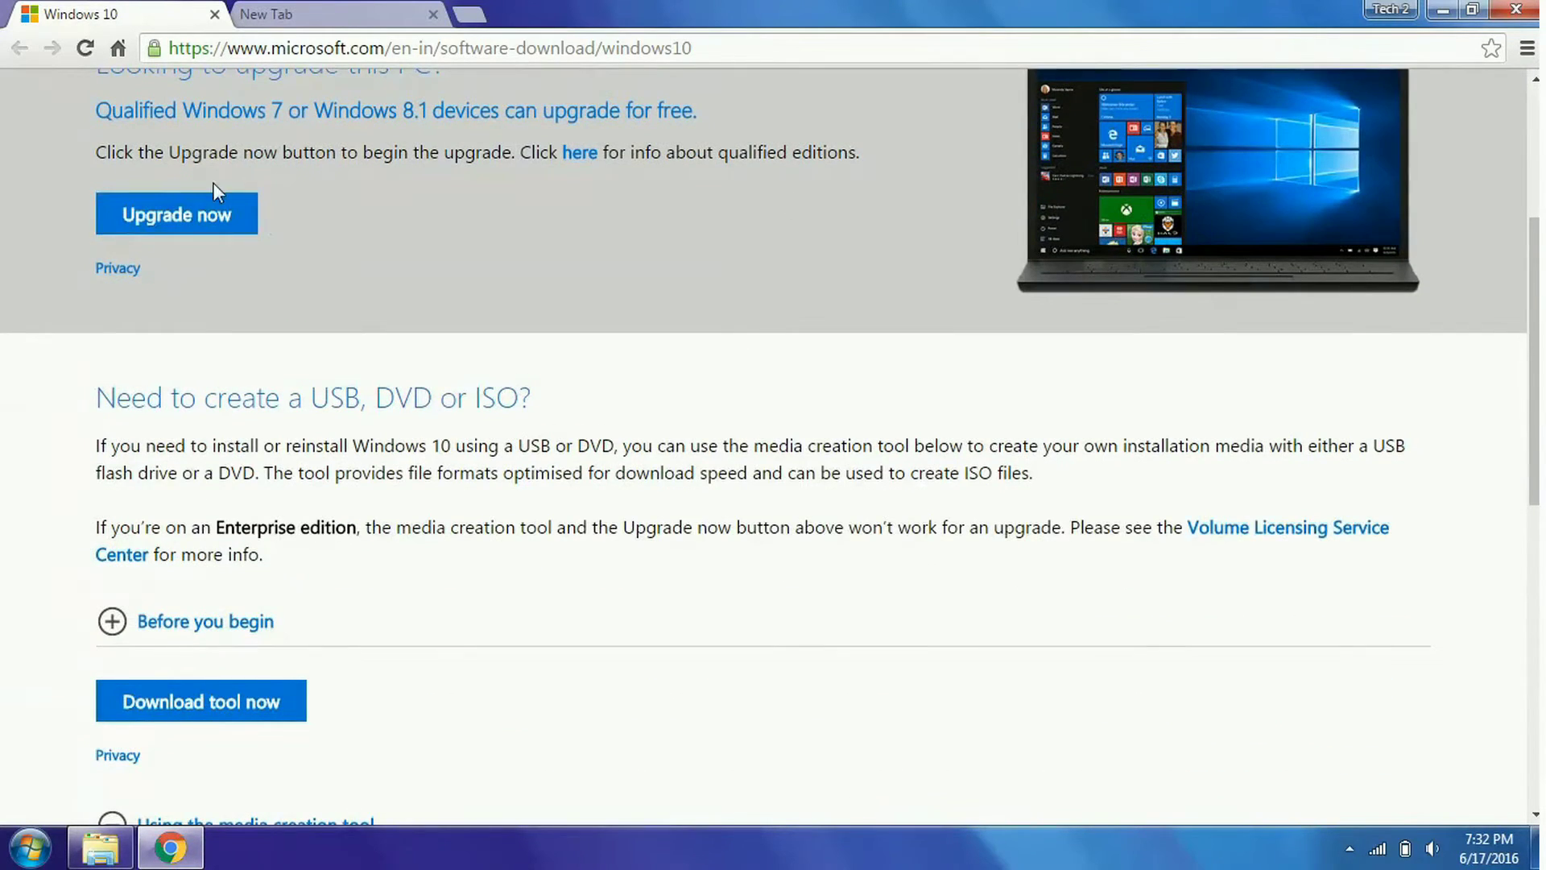
scroll(213, 182, "up", 4)
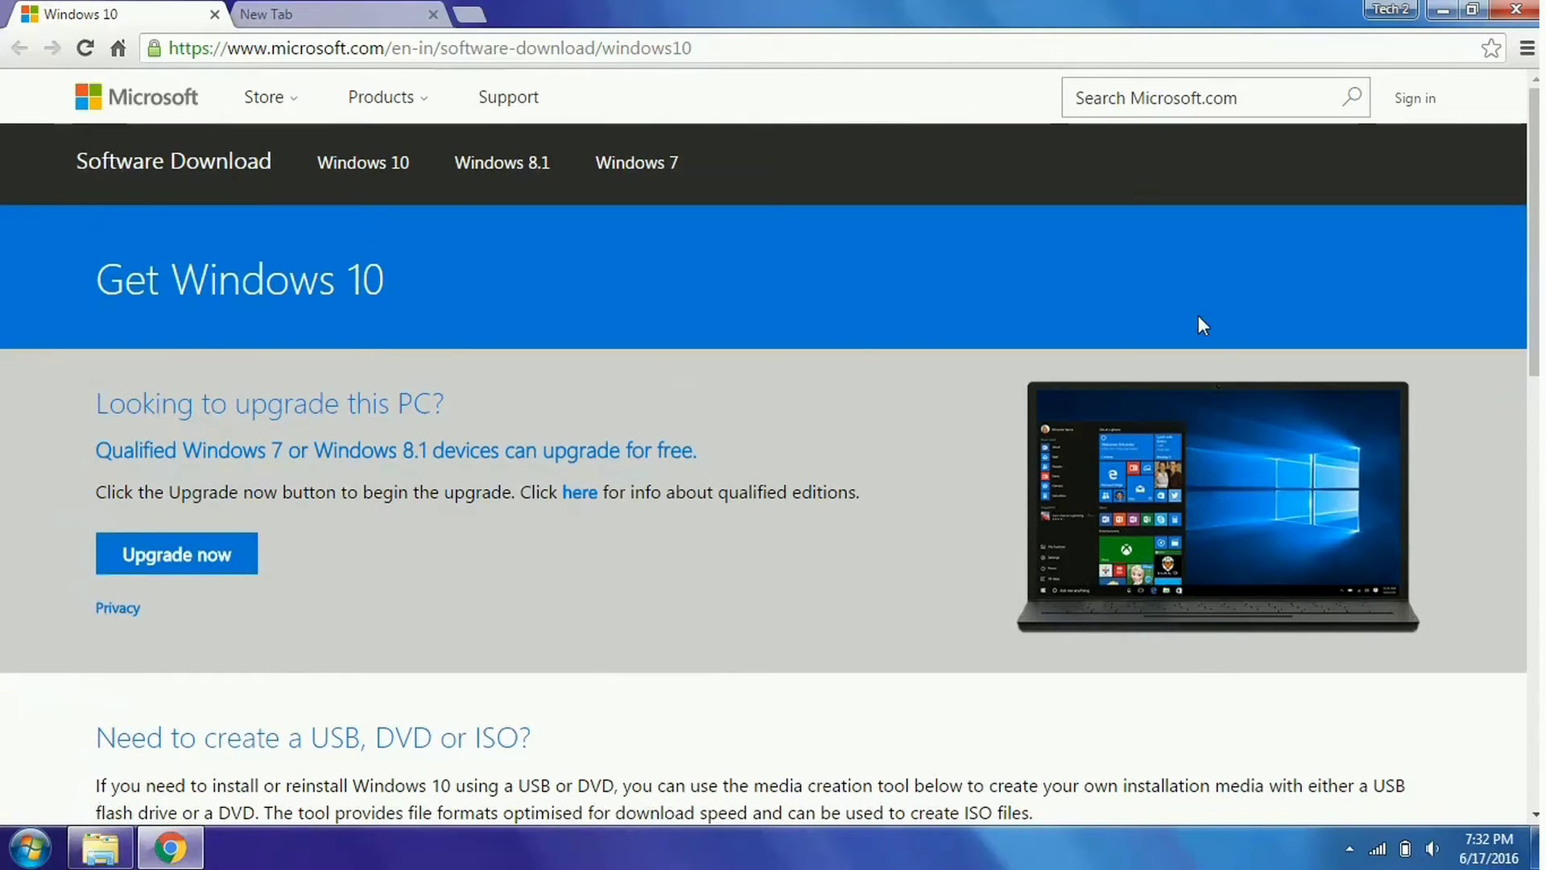
scroll(587, 317, "down", 7)
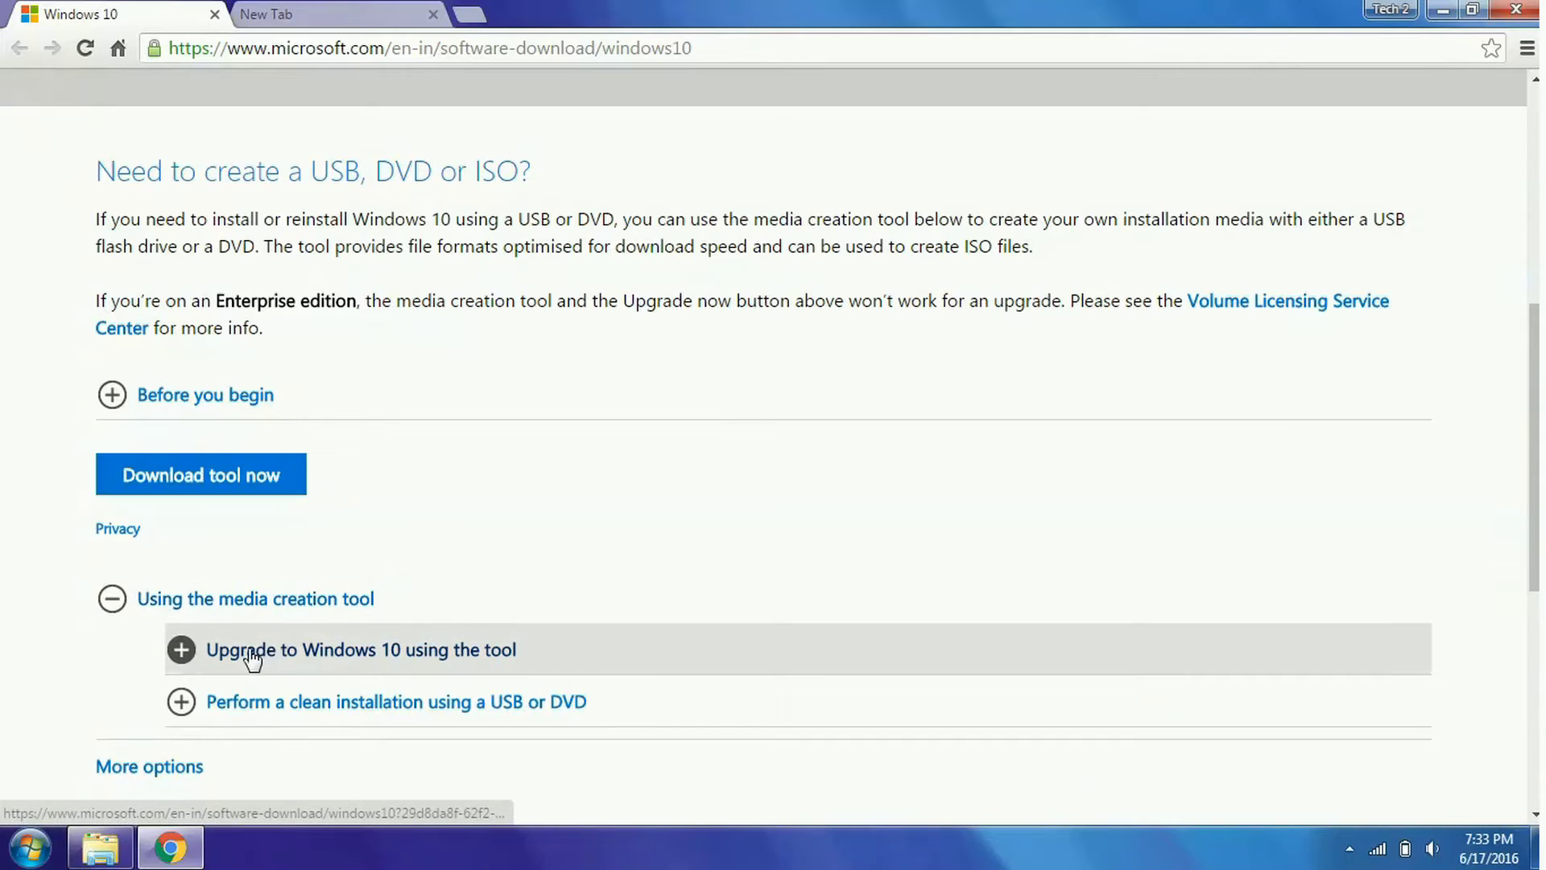
left_click(338, 652)
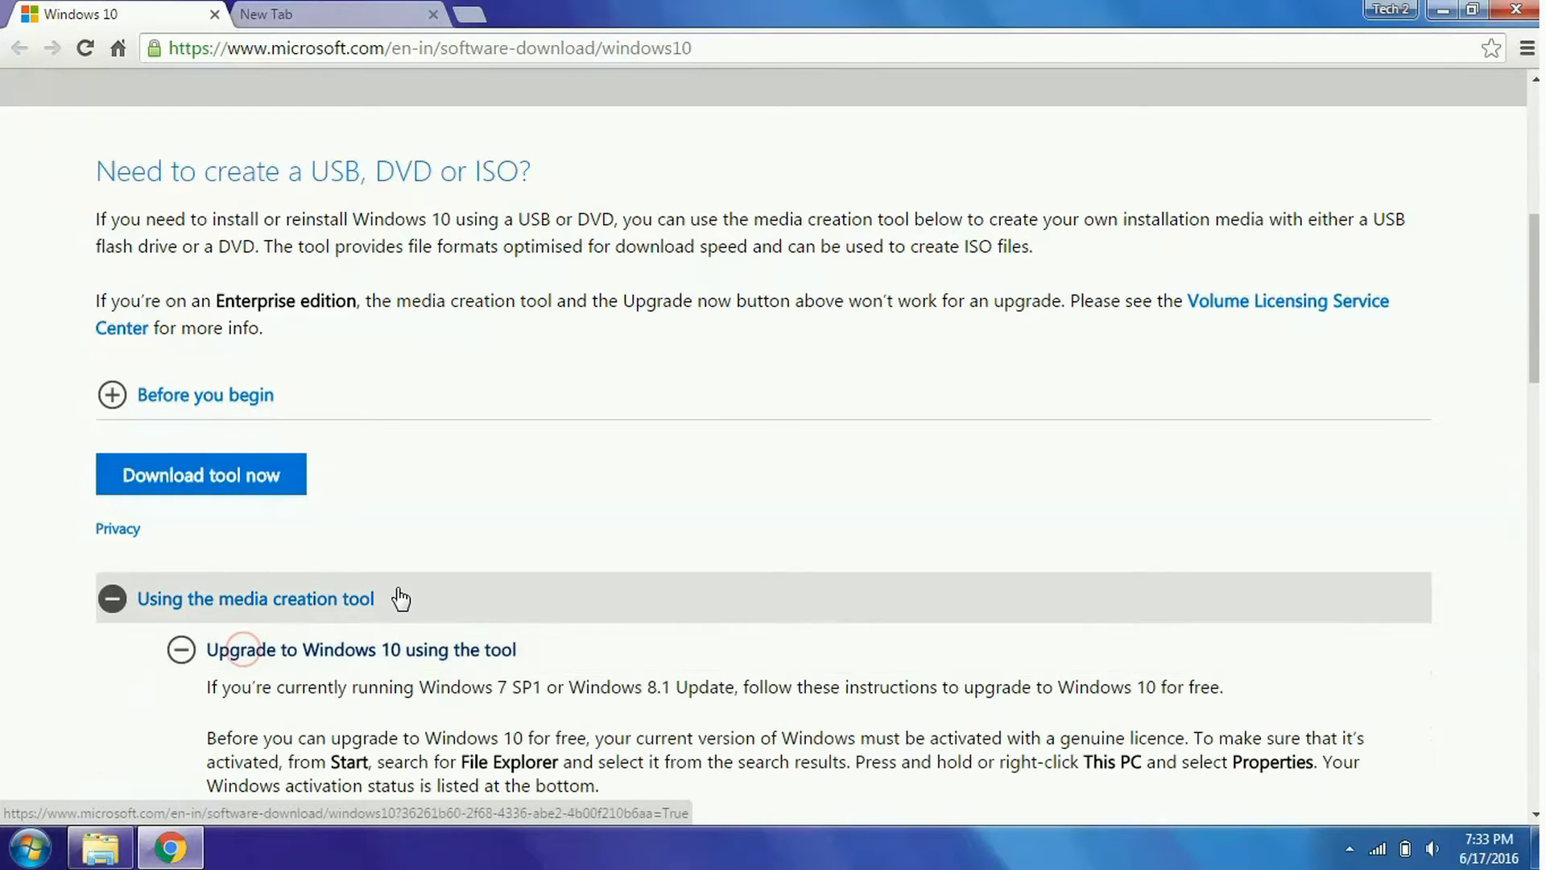
scroll(408, 614, "down", 4)
scroll(963, 535, "down", 12)
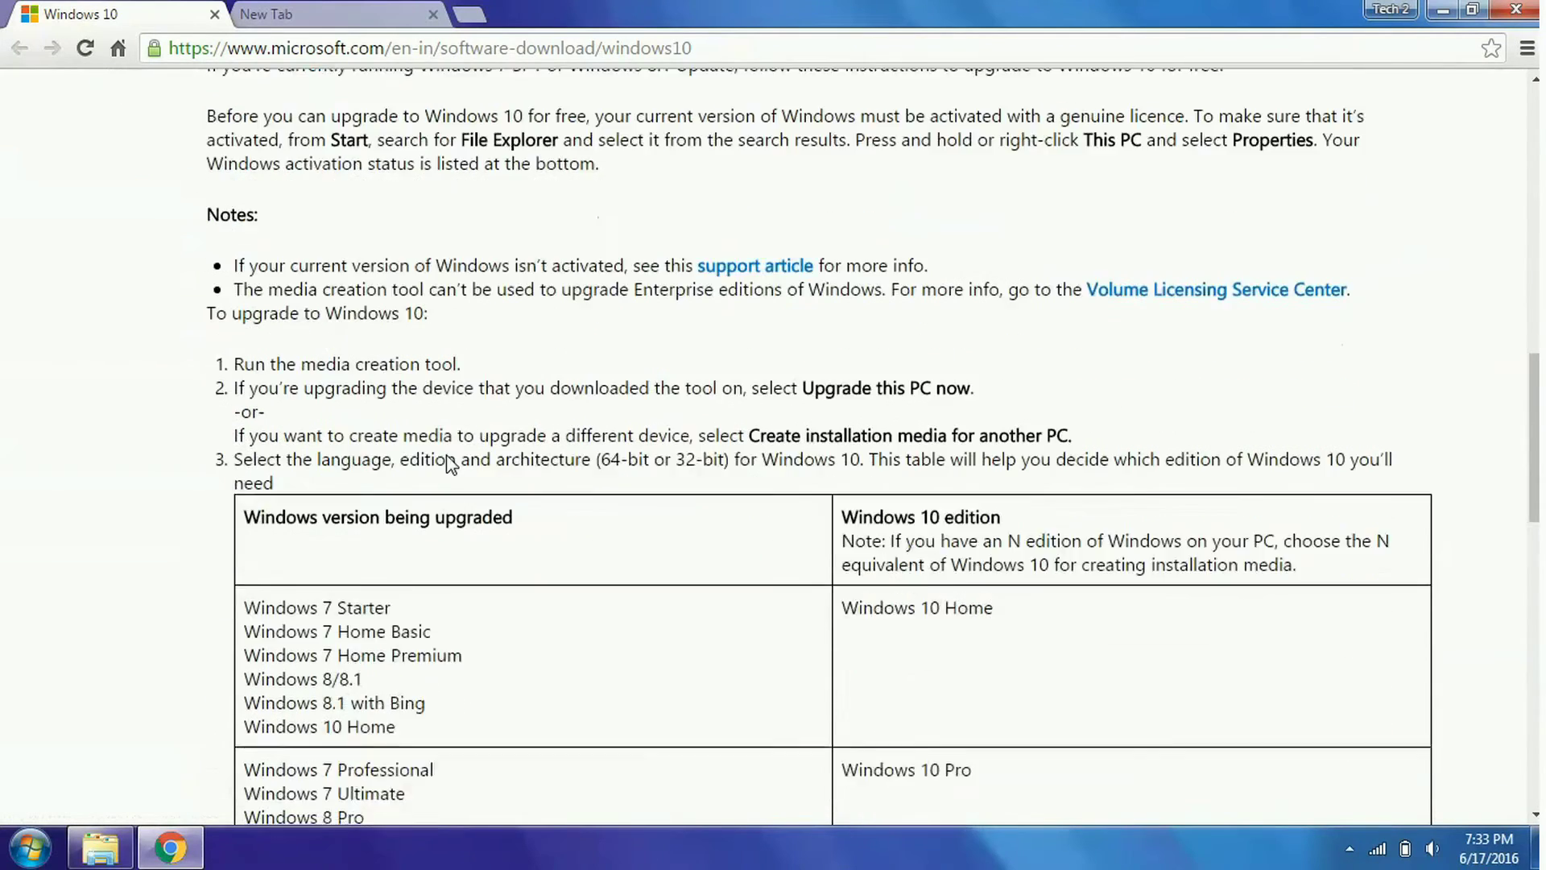
scroll(642, 483, "up", 15)
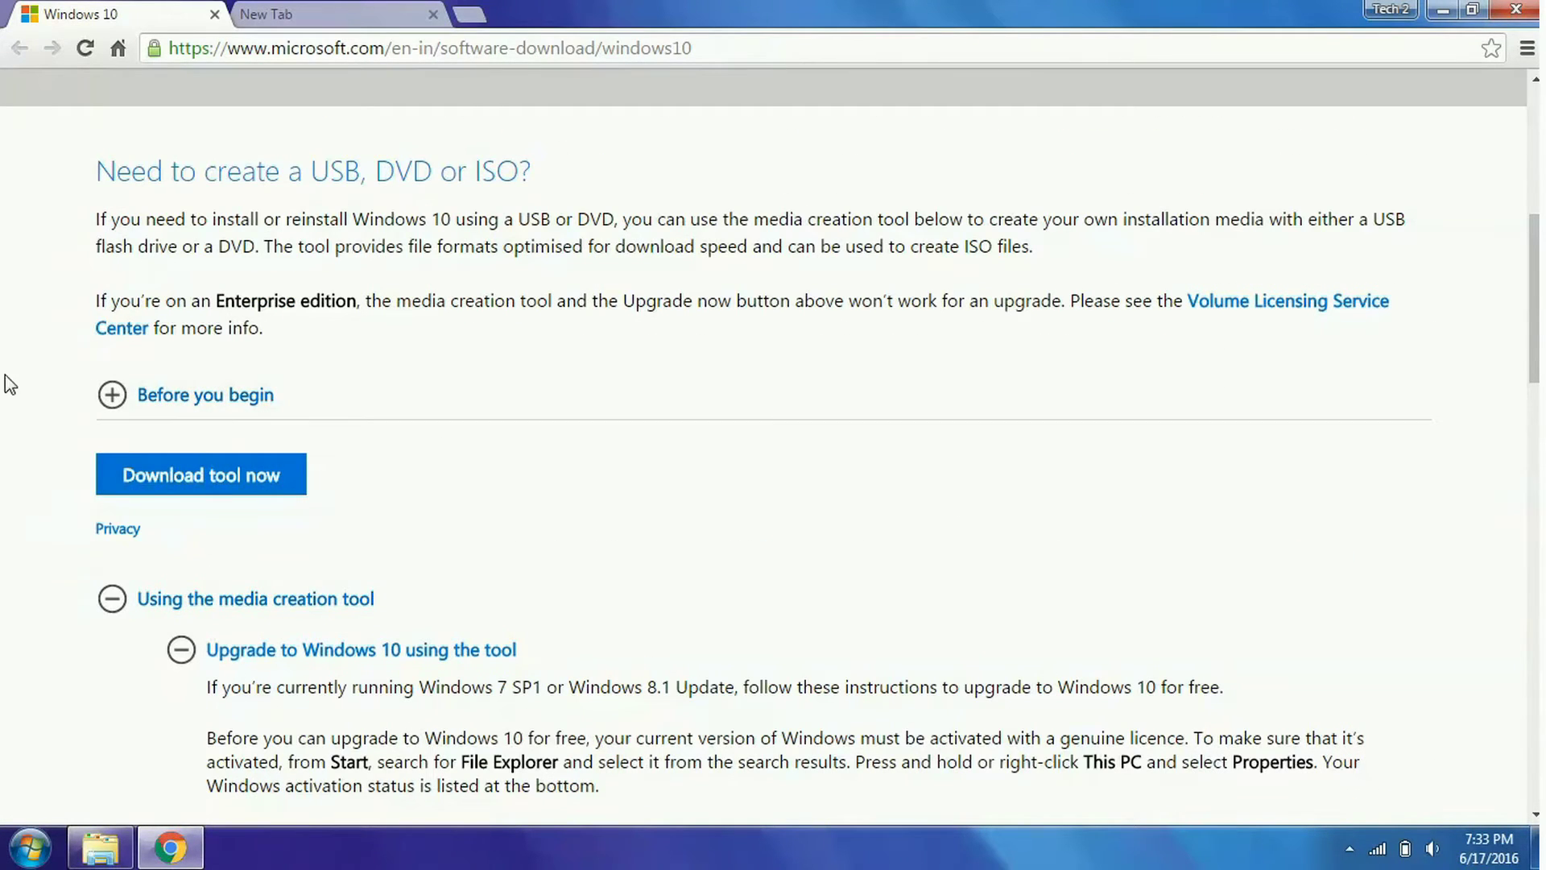
Download the media creation tool, dismissing the download manager's save details and browser-integration prompt.
left_click(242, 474)
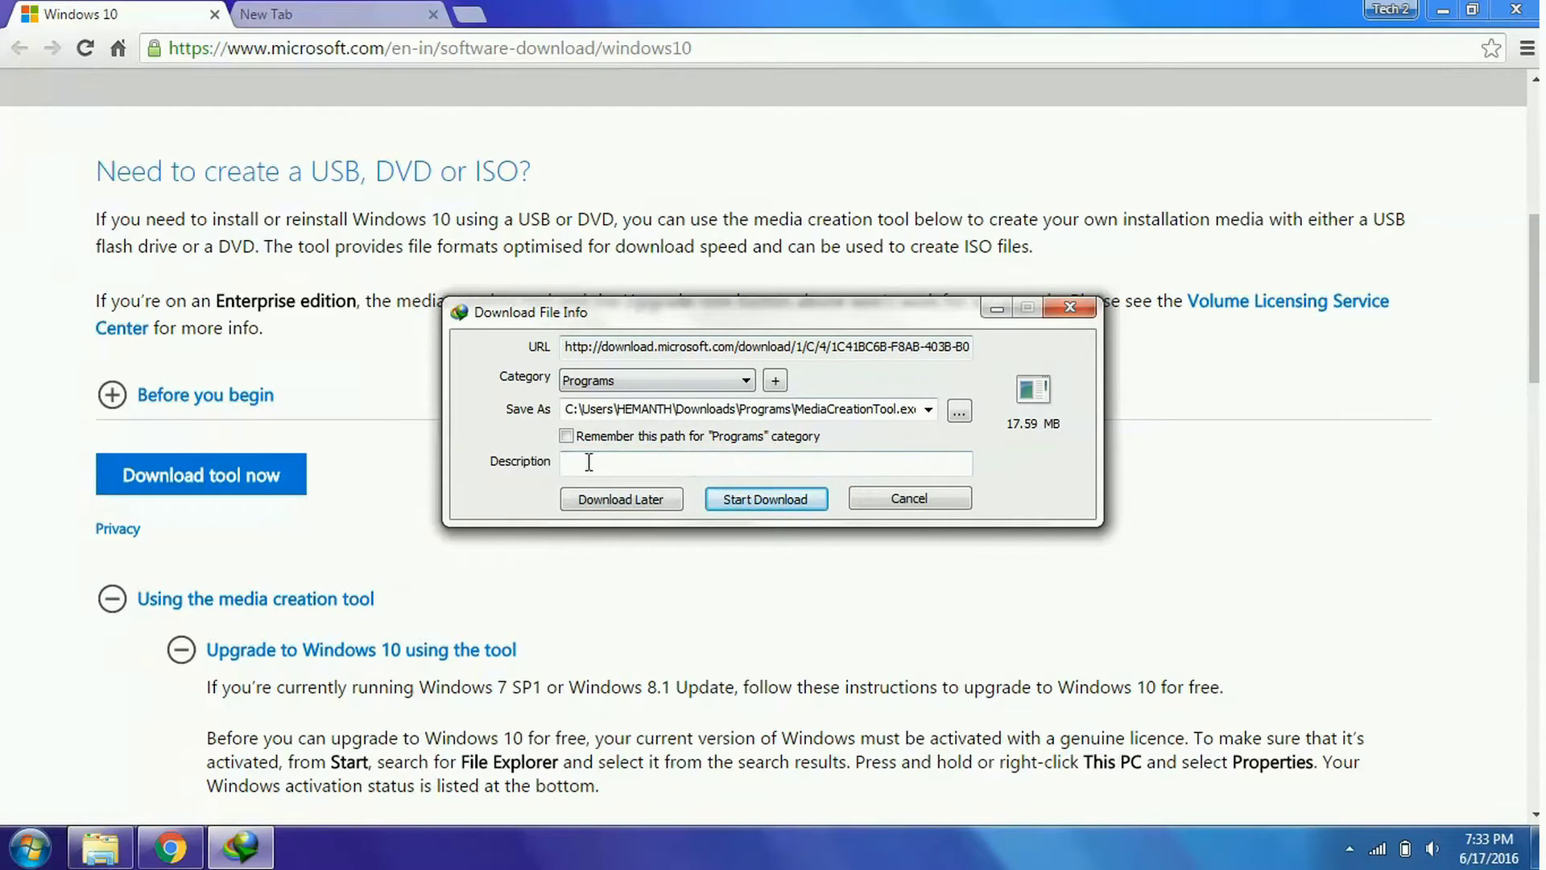
left_click(946, 503)
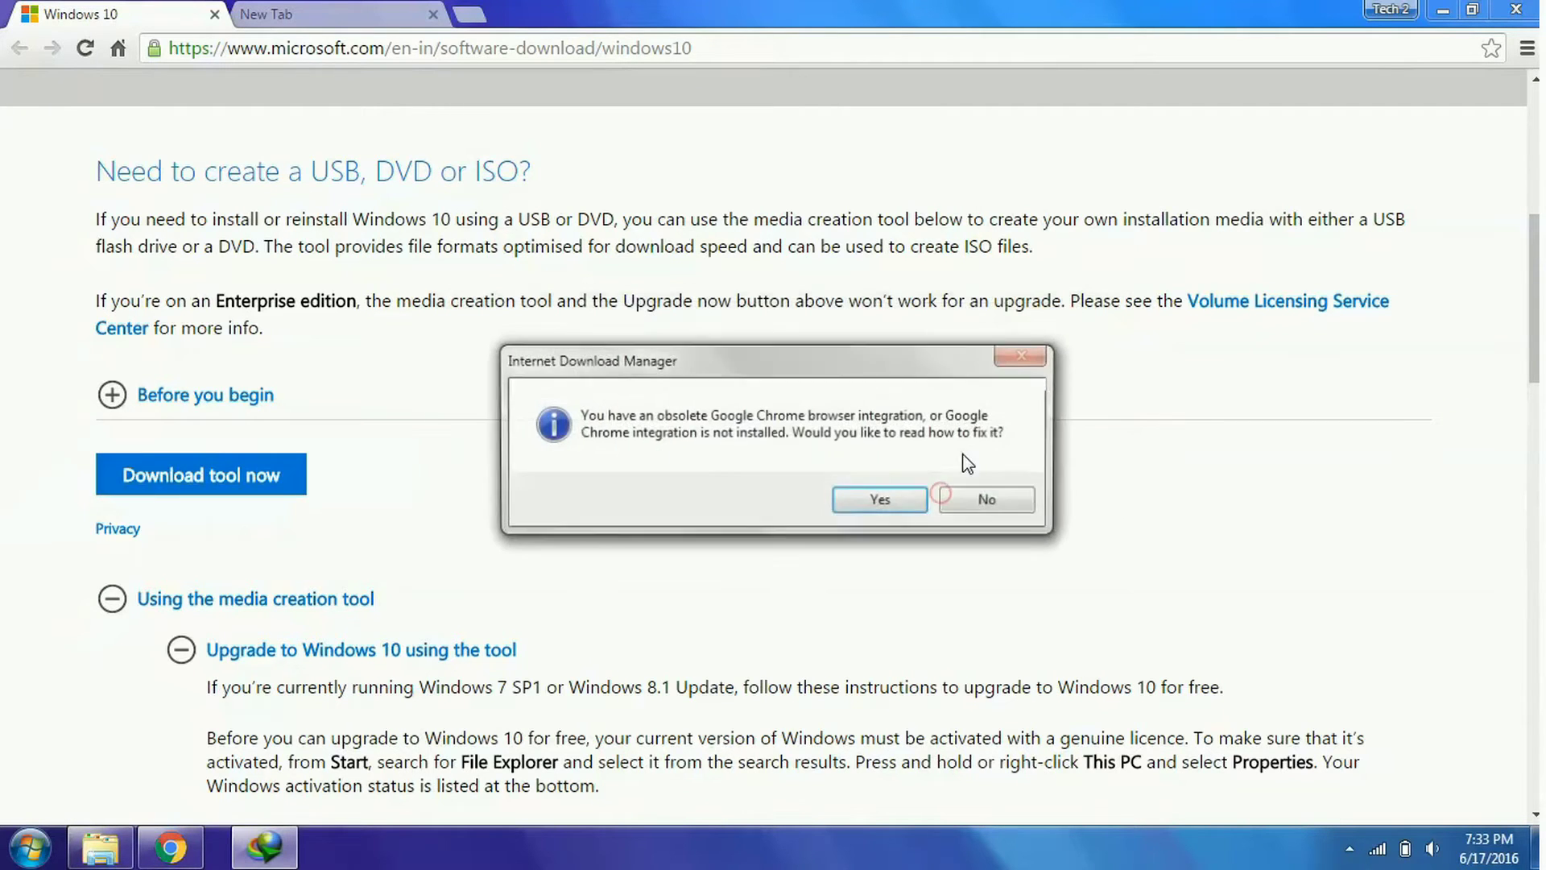
left_click(1017, 506)
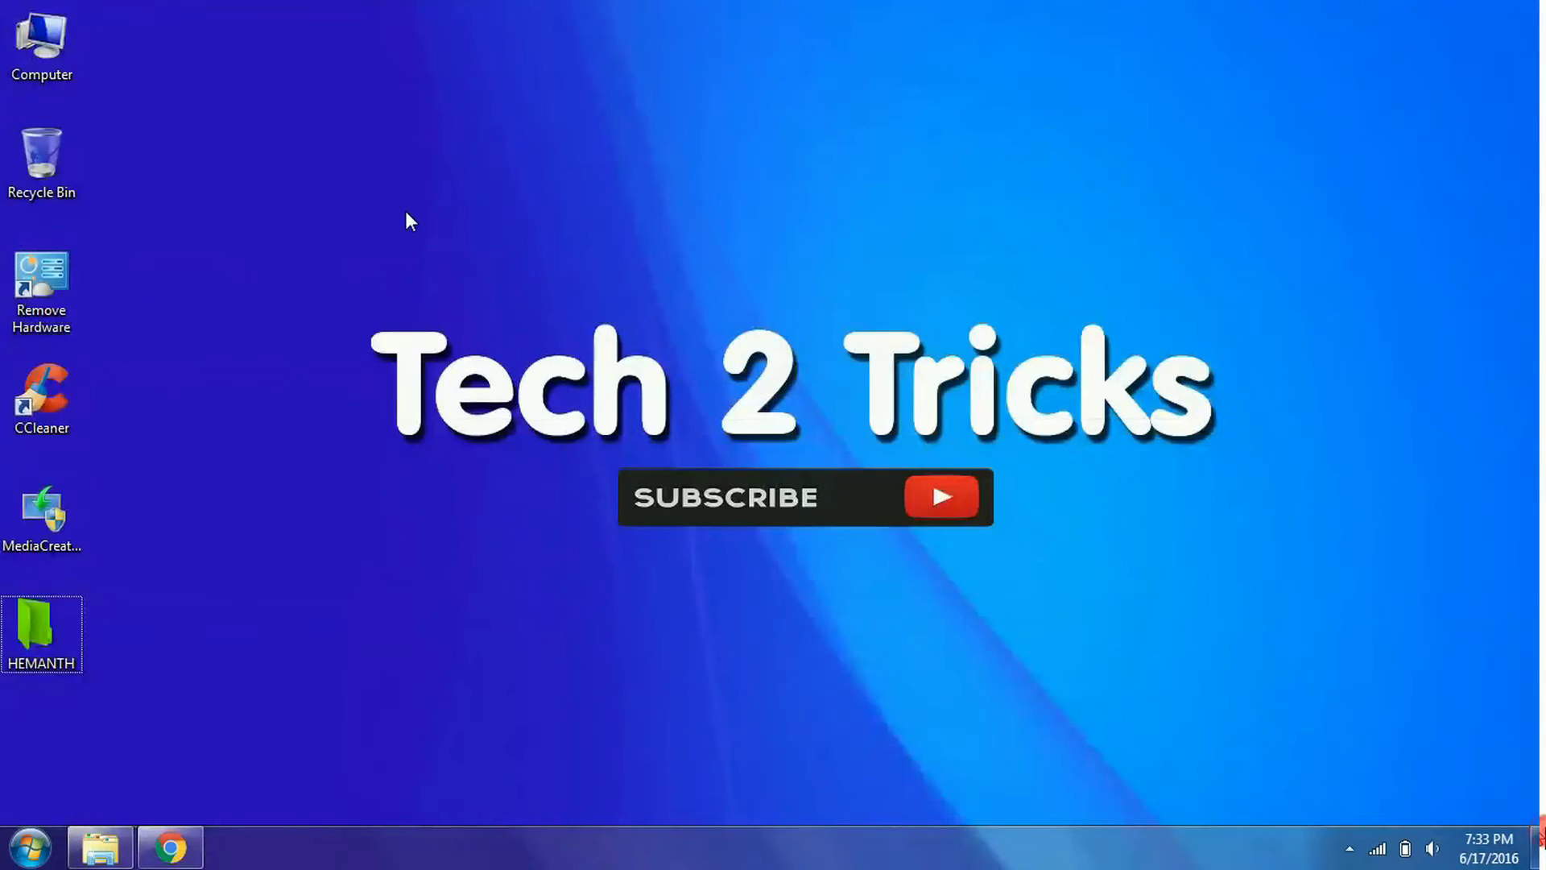
left_click(408, 211)
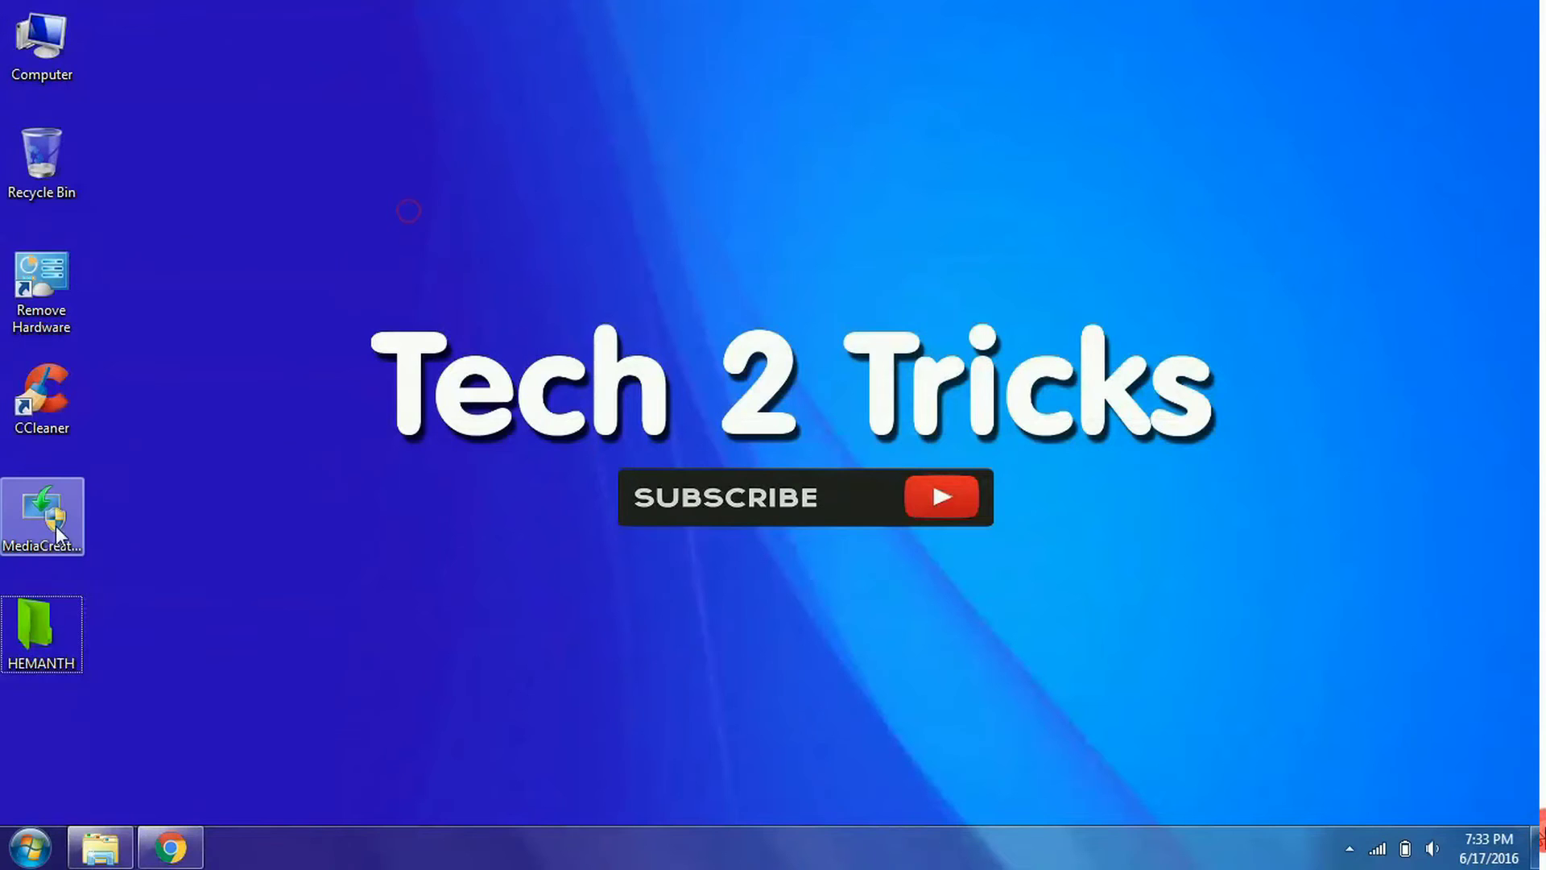
Launch MediaCreationTool from the desktop and select 'Create installation media for another PC'.
double_click(42, 519)
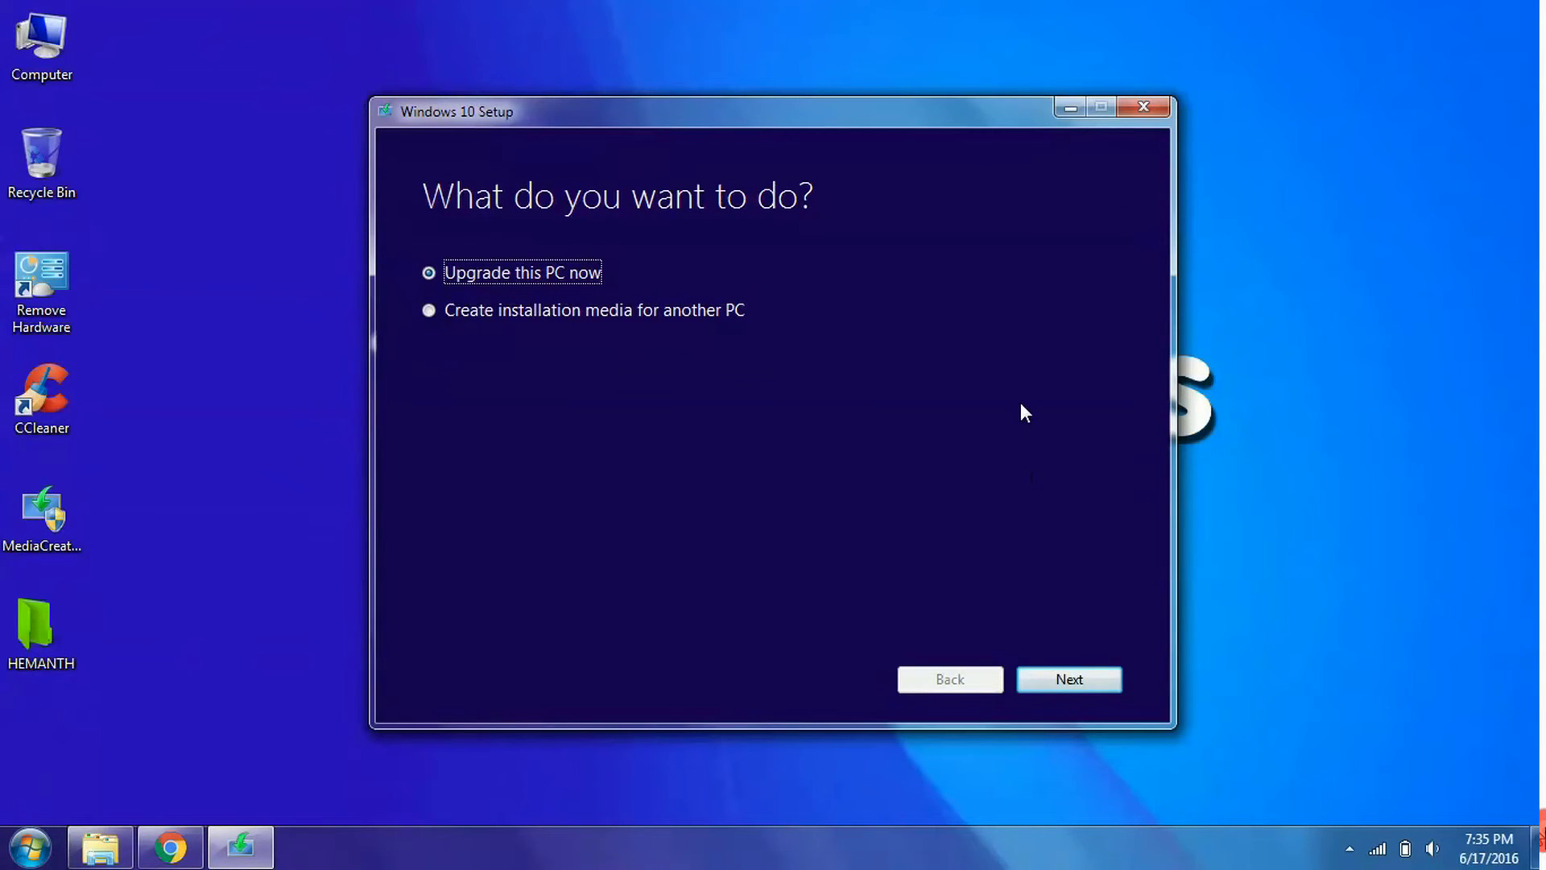
left_click(429, 307)
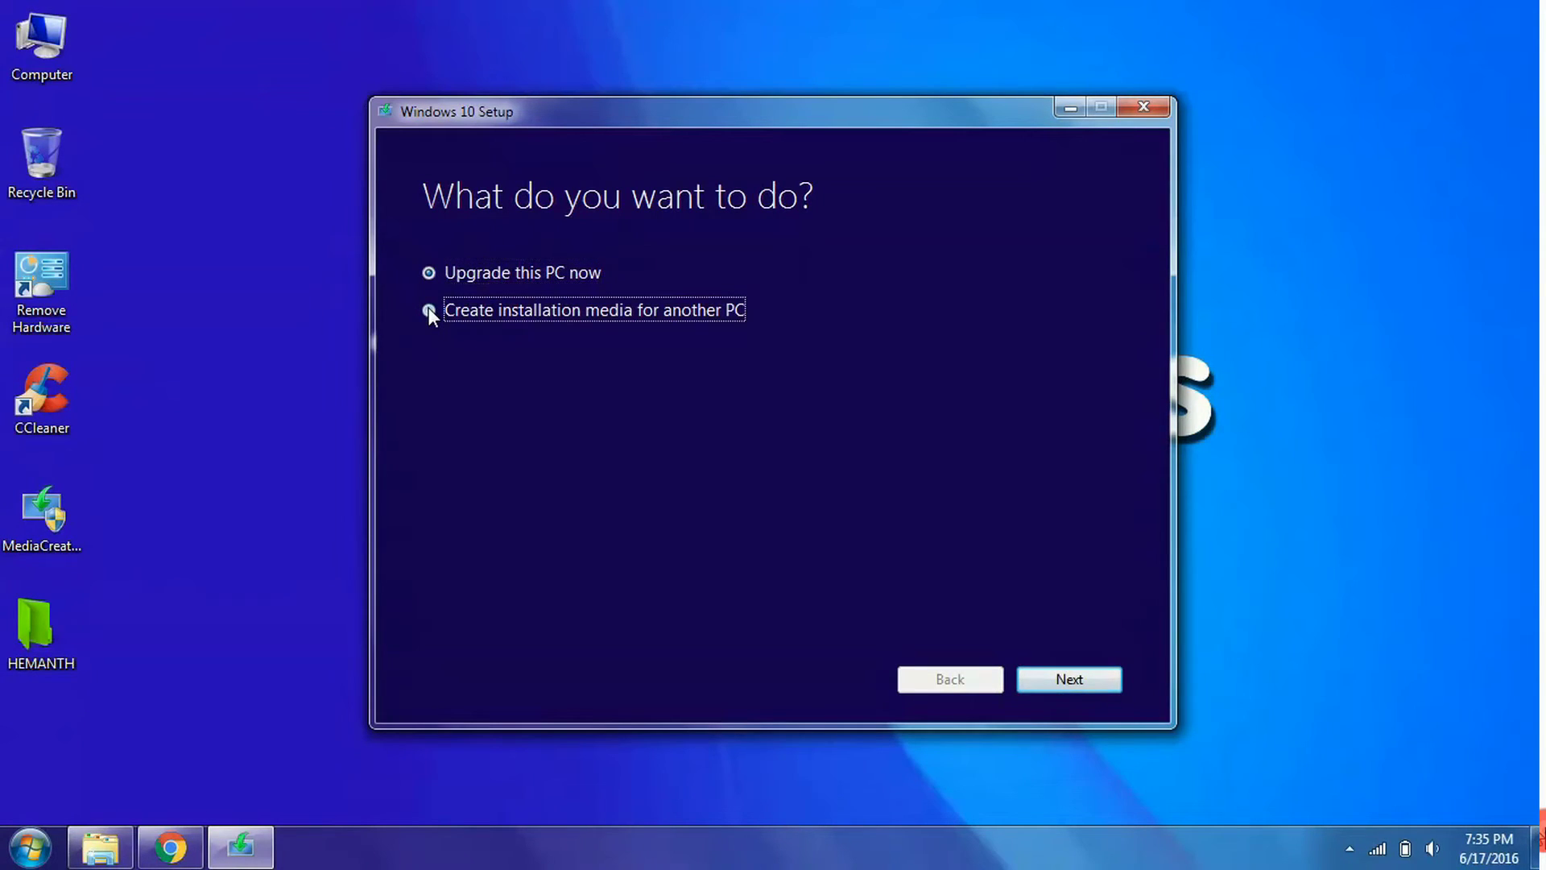
Choose English (United Kingdom) as the language and keep Windows 10 Home as the edition.
left_click(1067, 677)
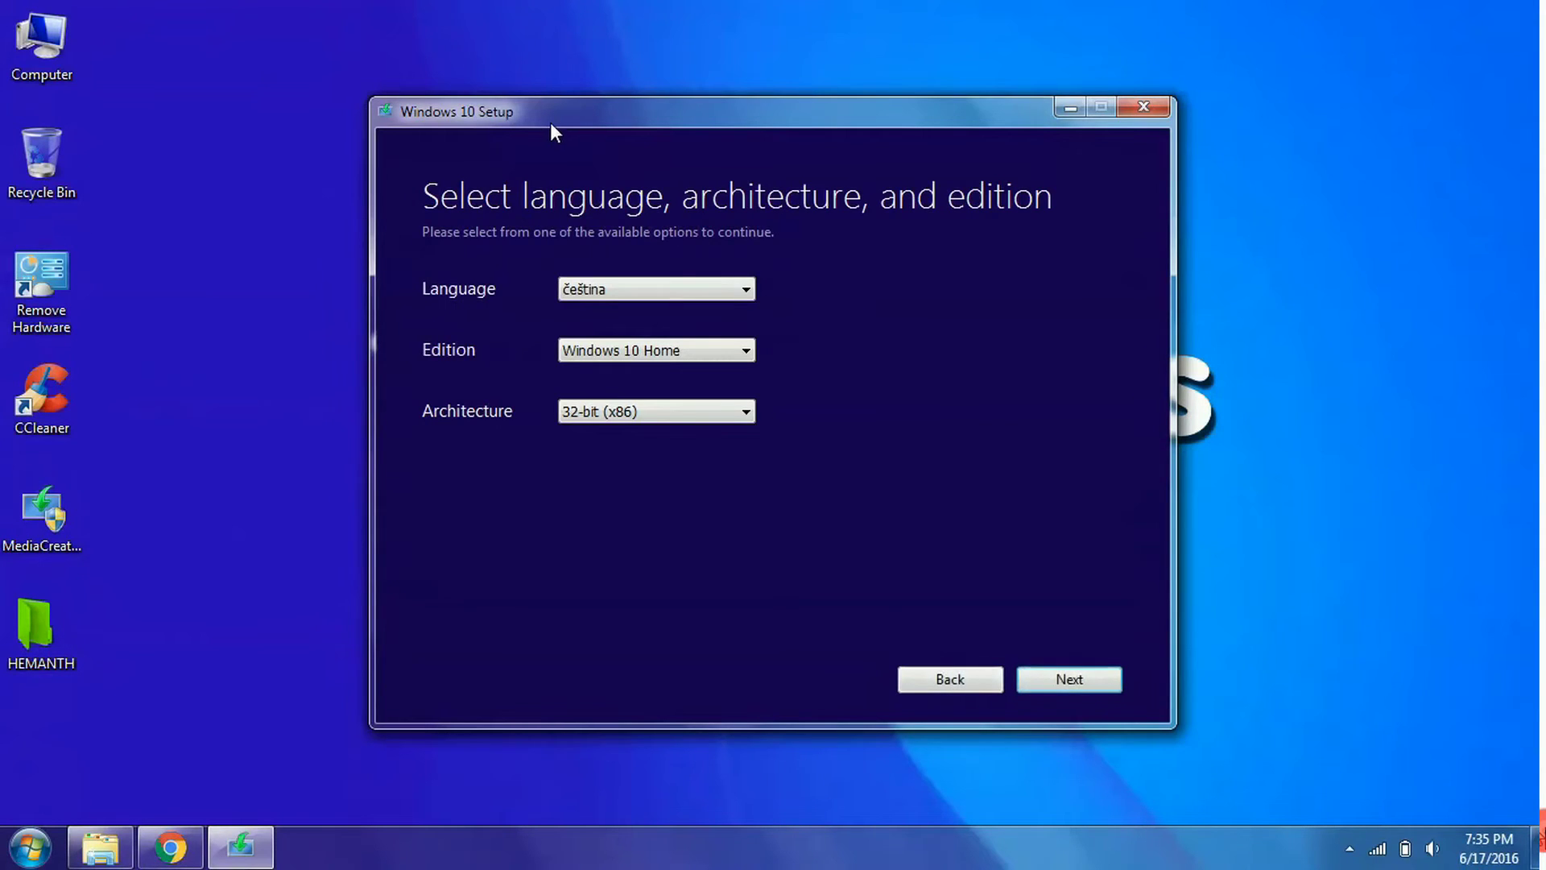
left_click_drag(549, 123, 529, 90)
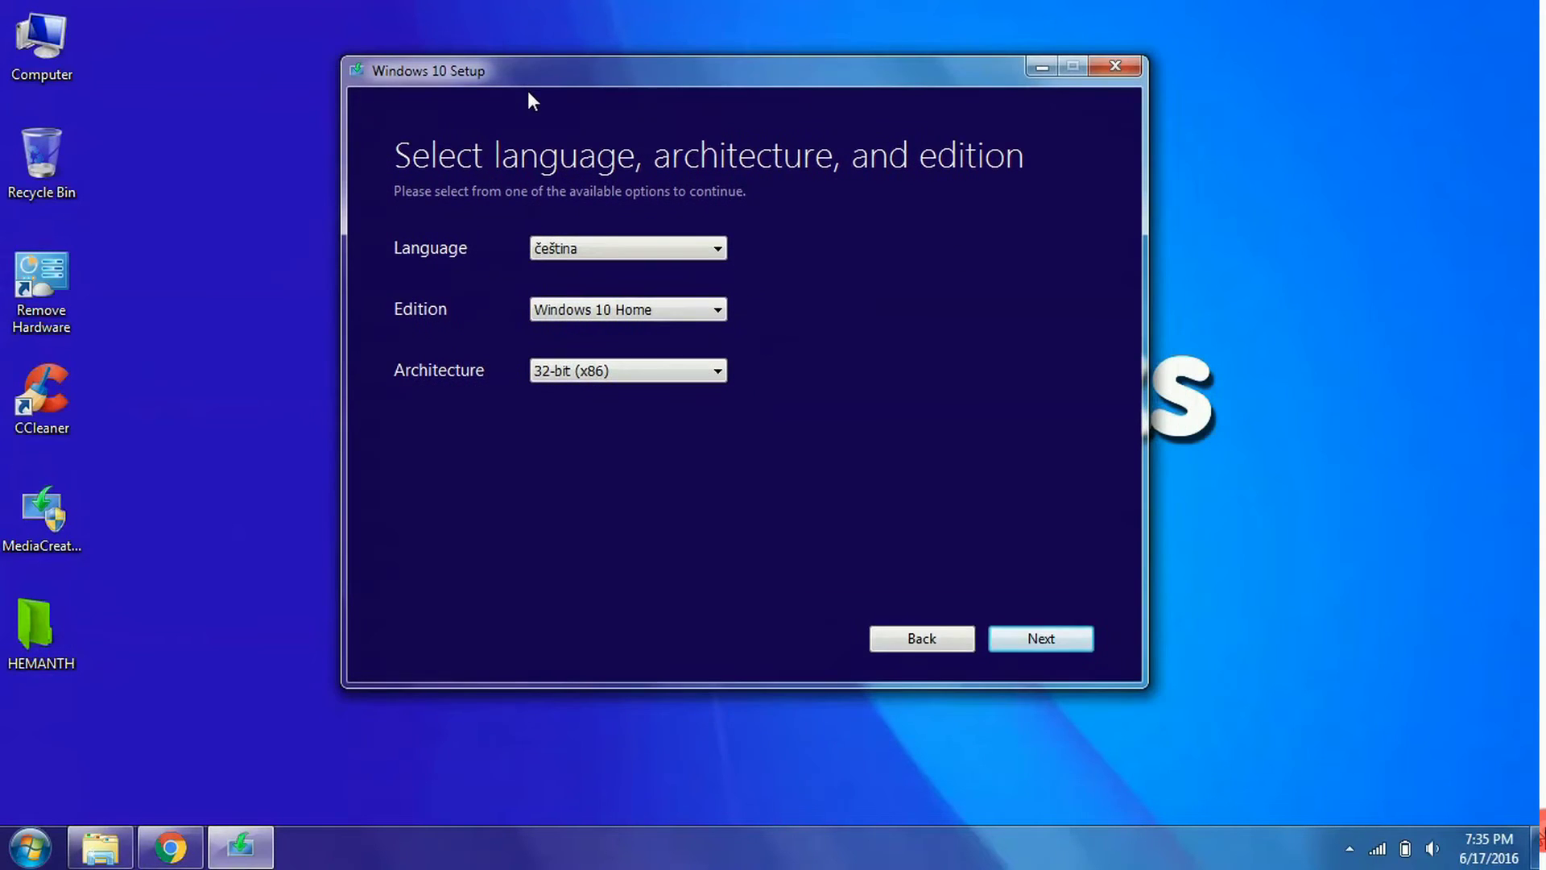
left_click(685, 248)
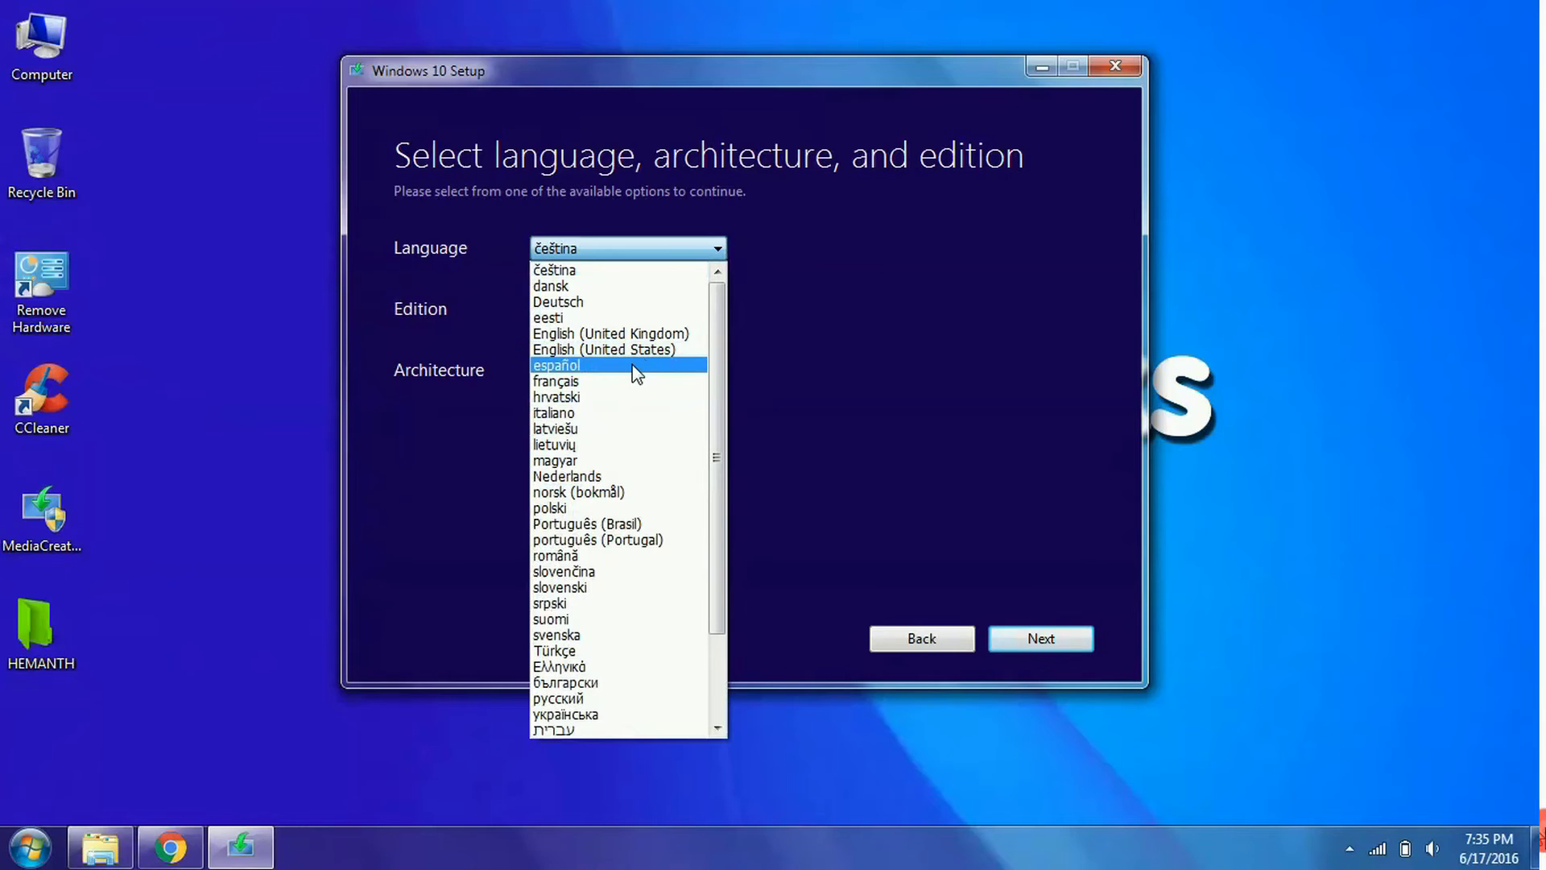
left_click(620, 333)
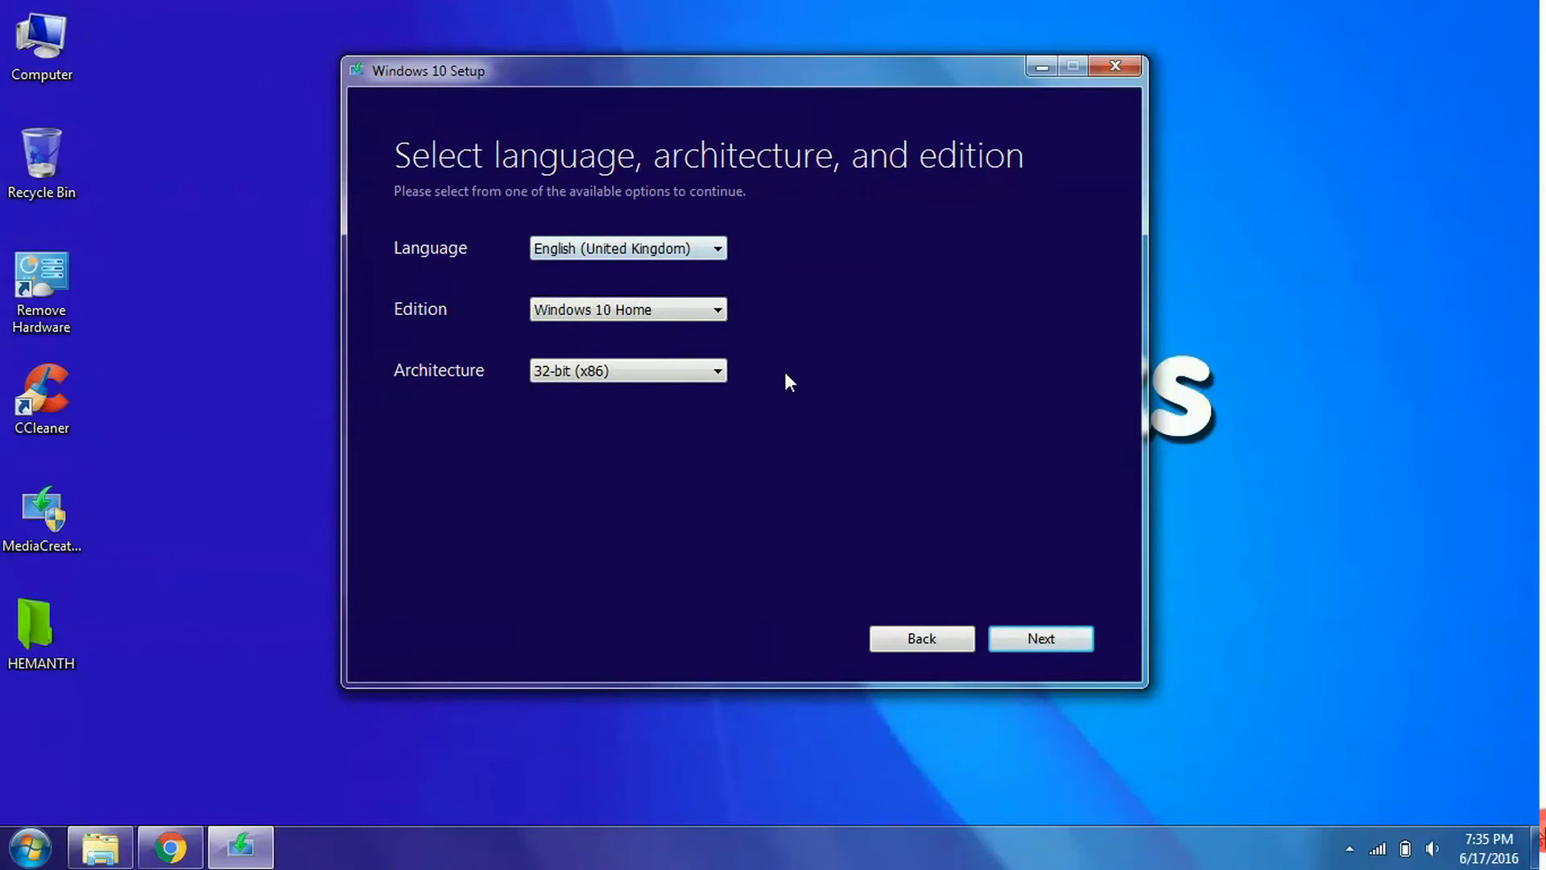
left_click(563, 309)
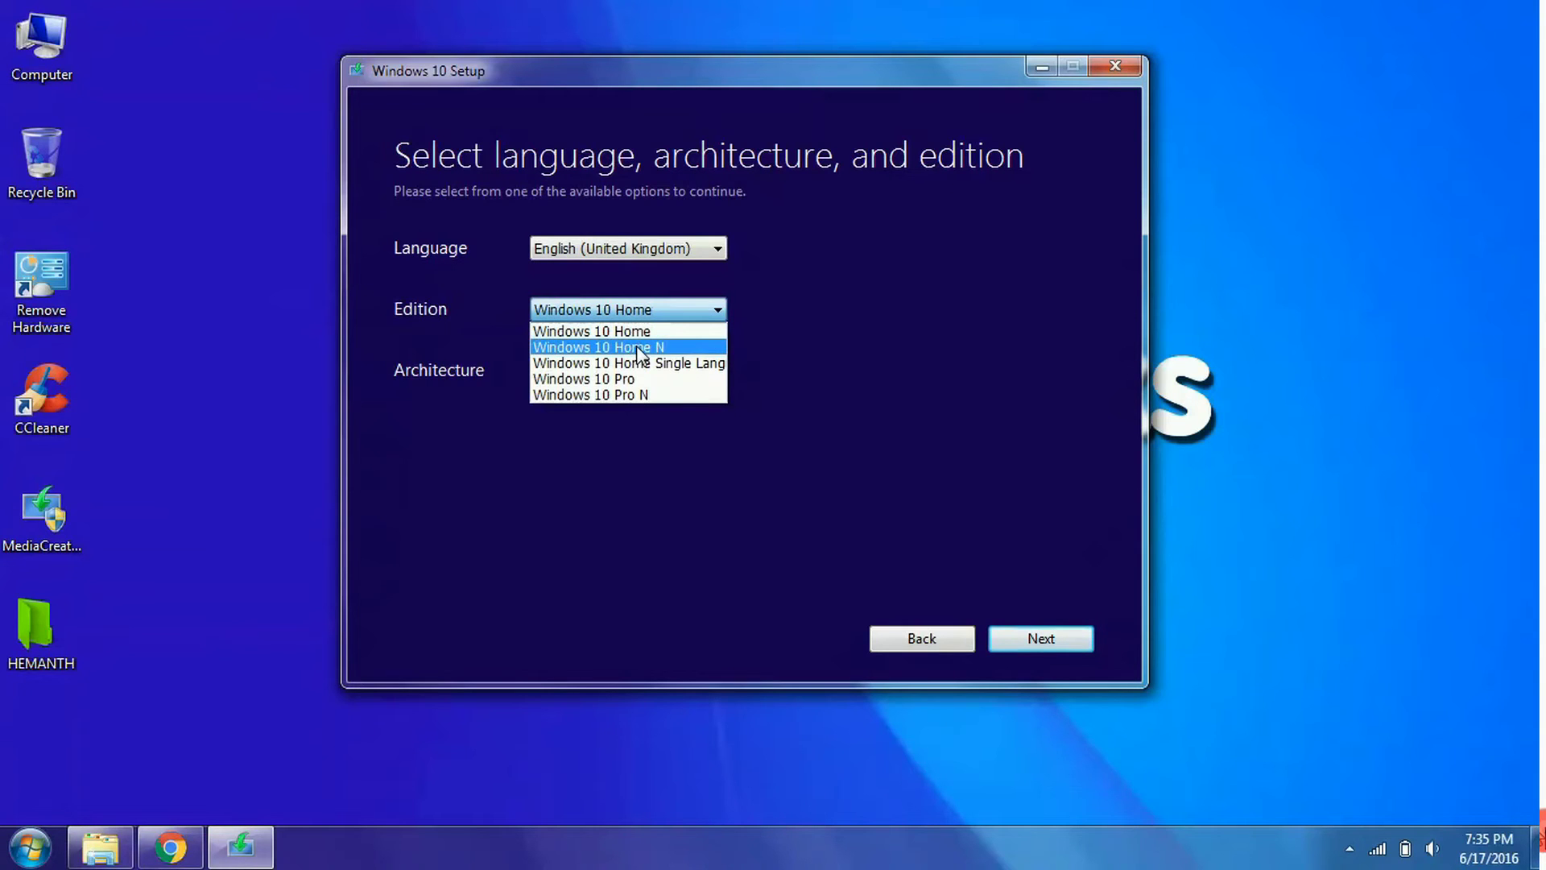
left_click(878, 364)
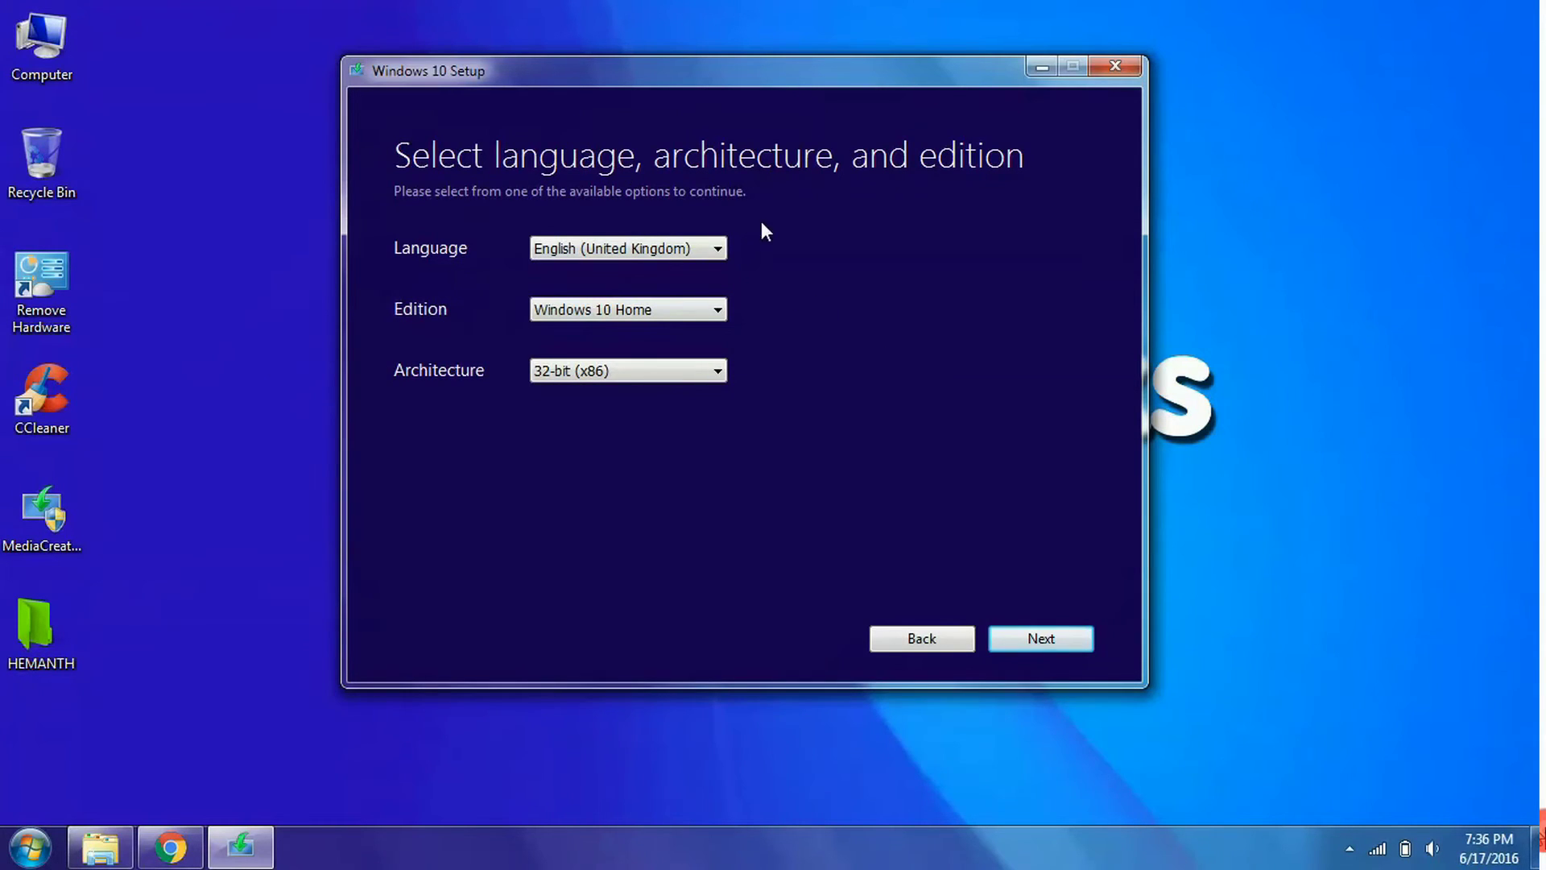
Open the Computer icon's Properties to see the system is Windows 7 Ultimate, 64-bit.
left_click(43, 41)
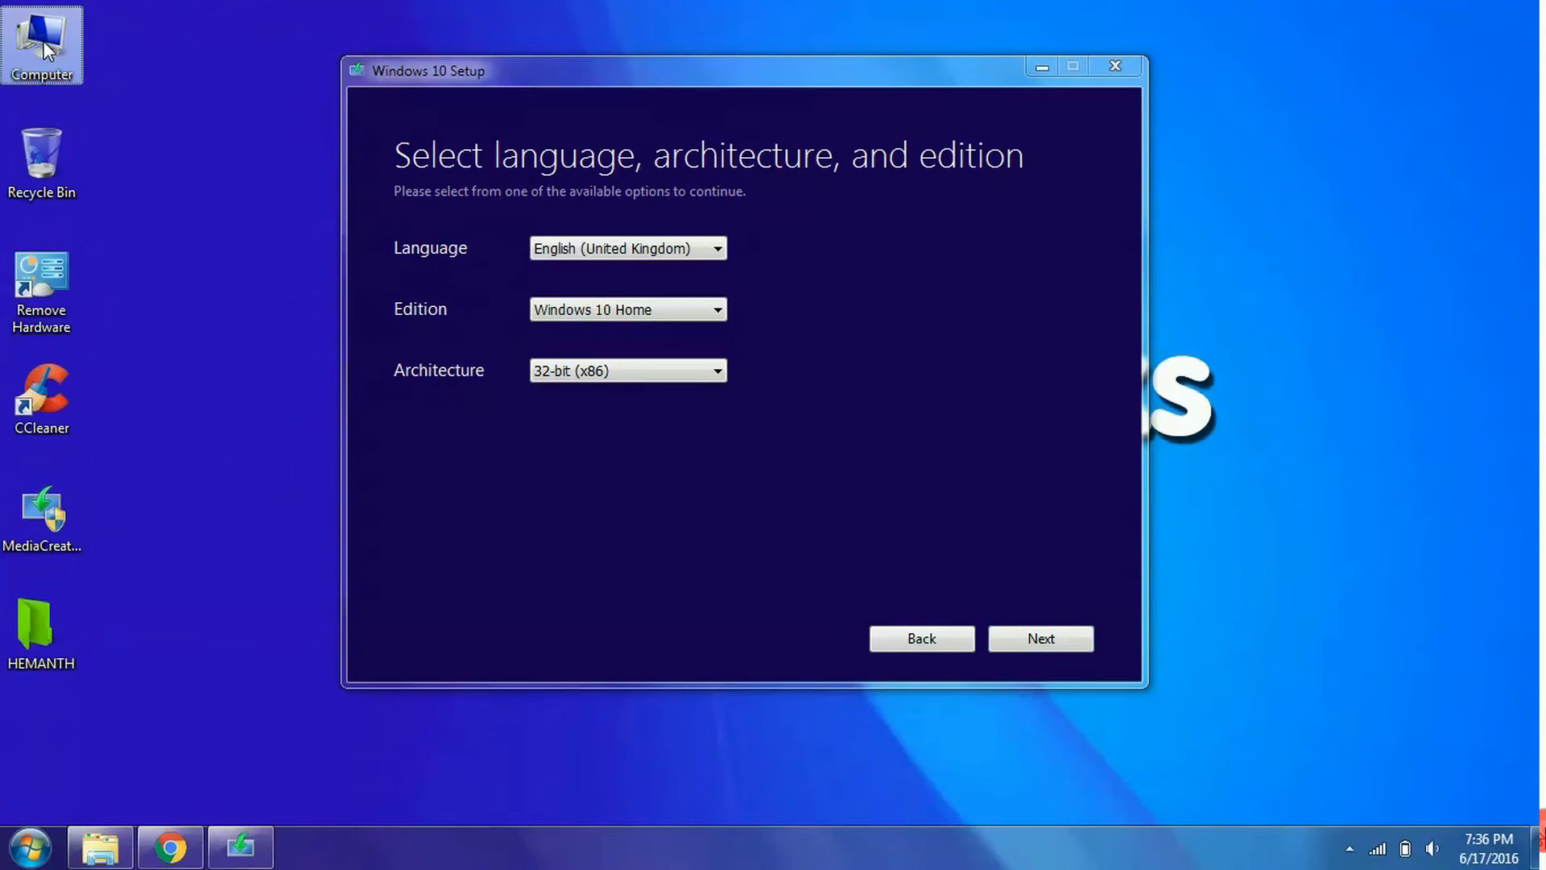
right_click(44, 41)
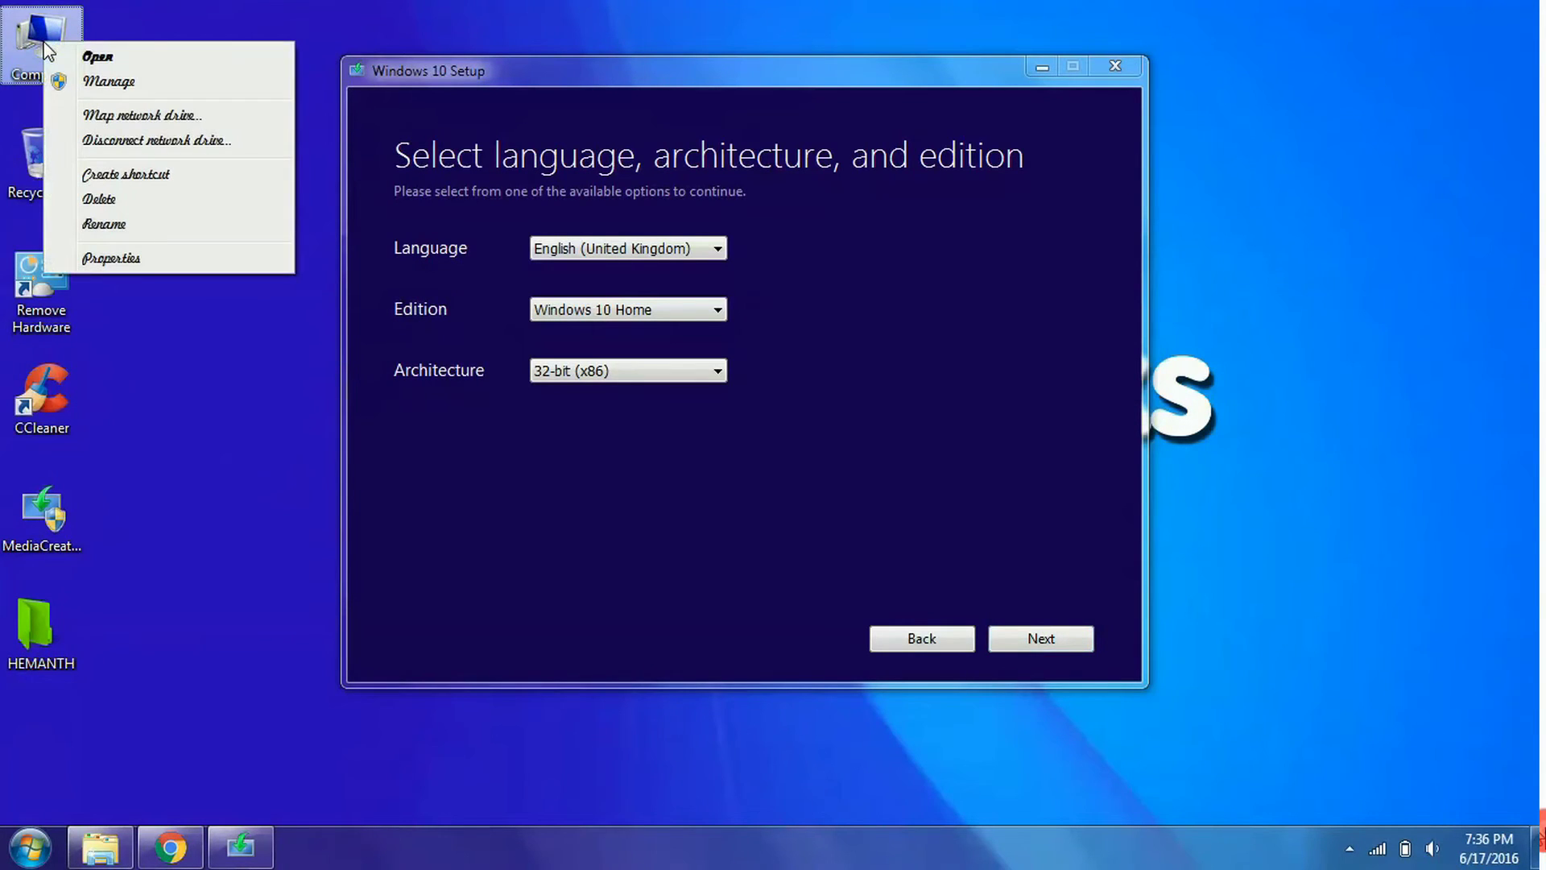
left_click(108, 259)
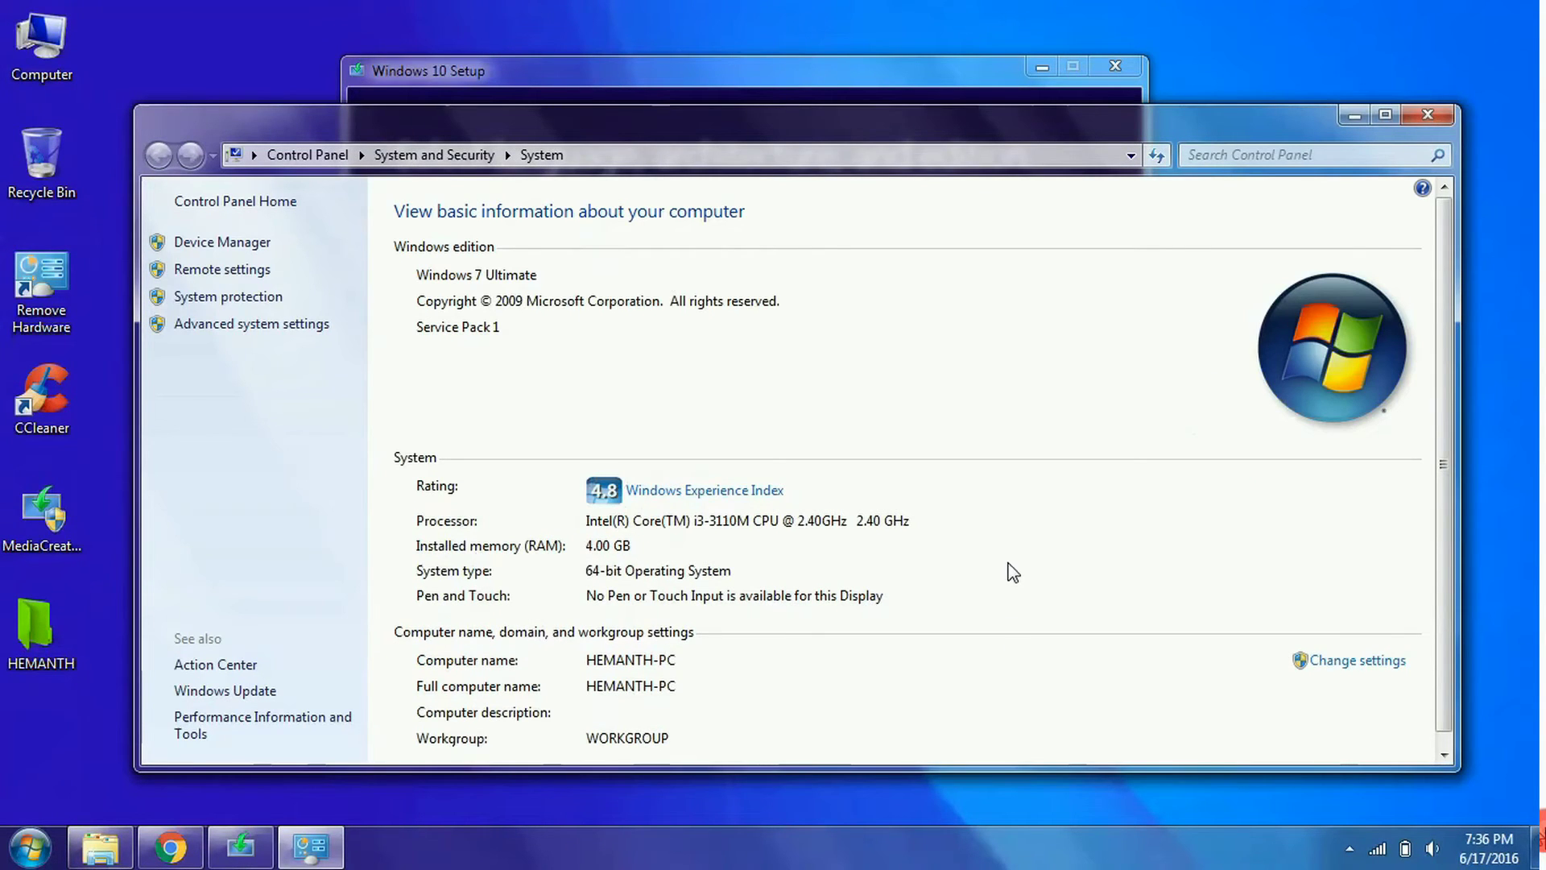
scroll(1012, 570, "down", 1)
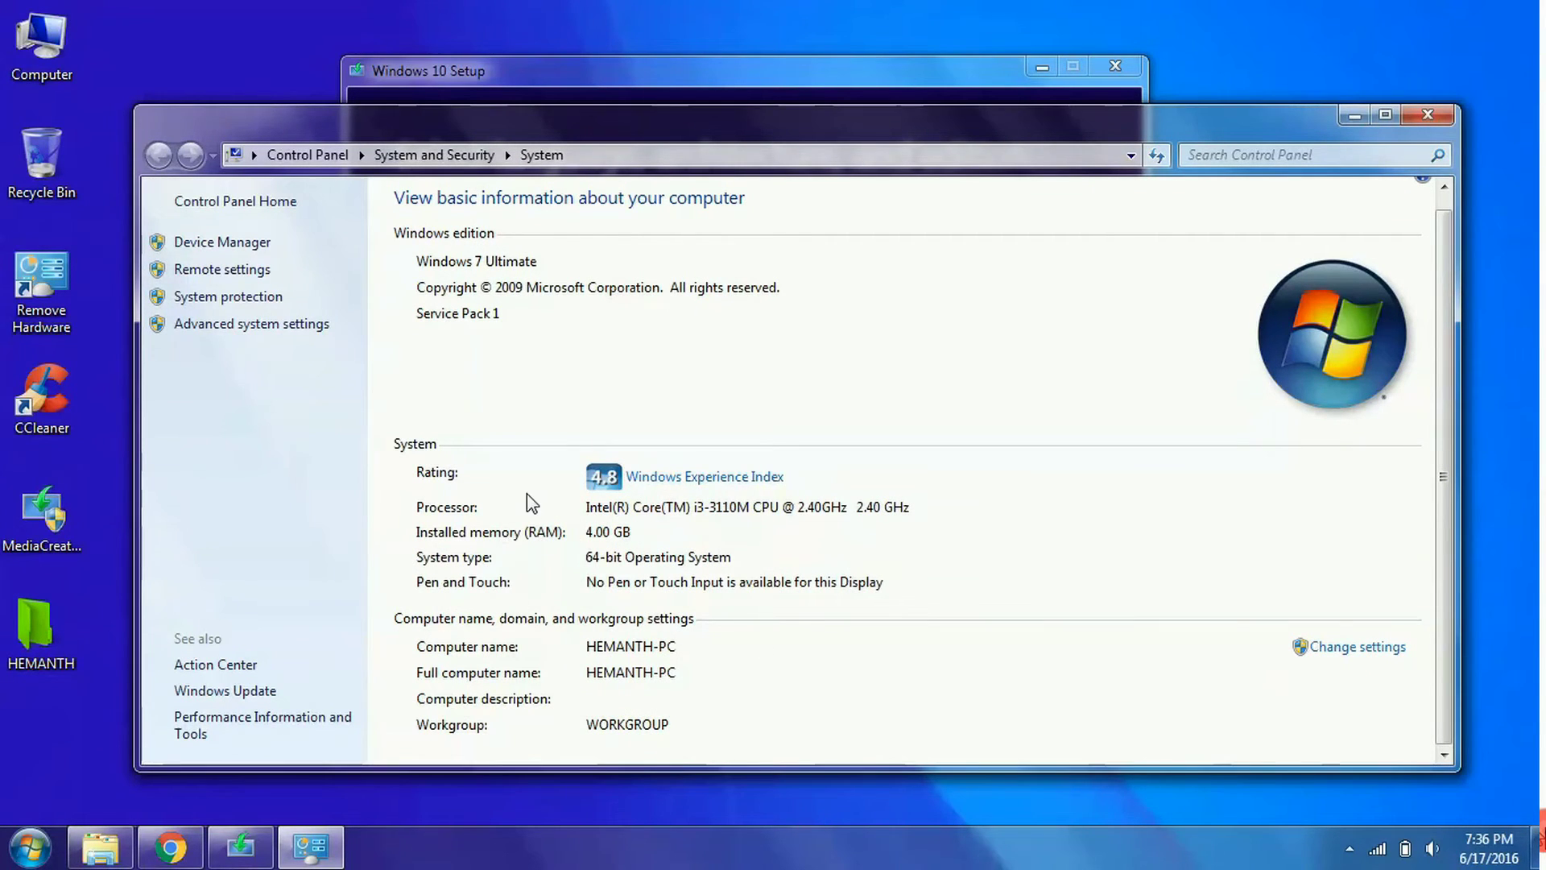
Set the architecture to Both, replacing 64-bit (x64), and continue to media selection.
left_click(1353, 115)
left_click(580, 370)
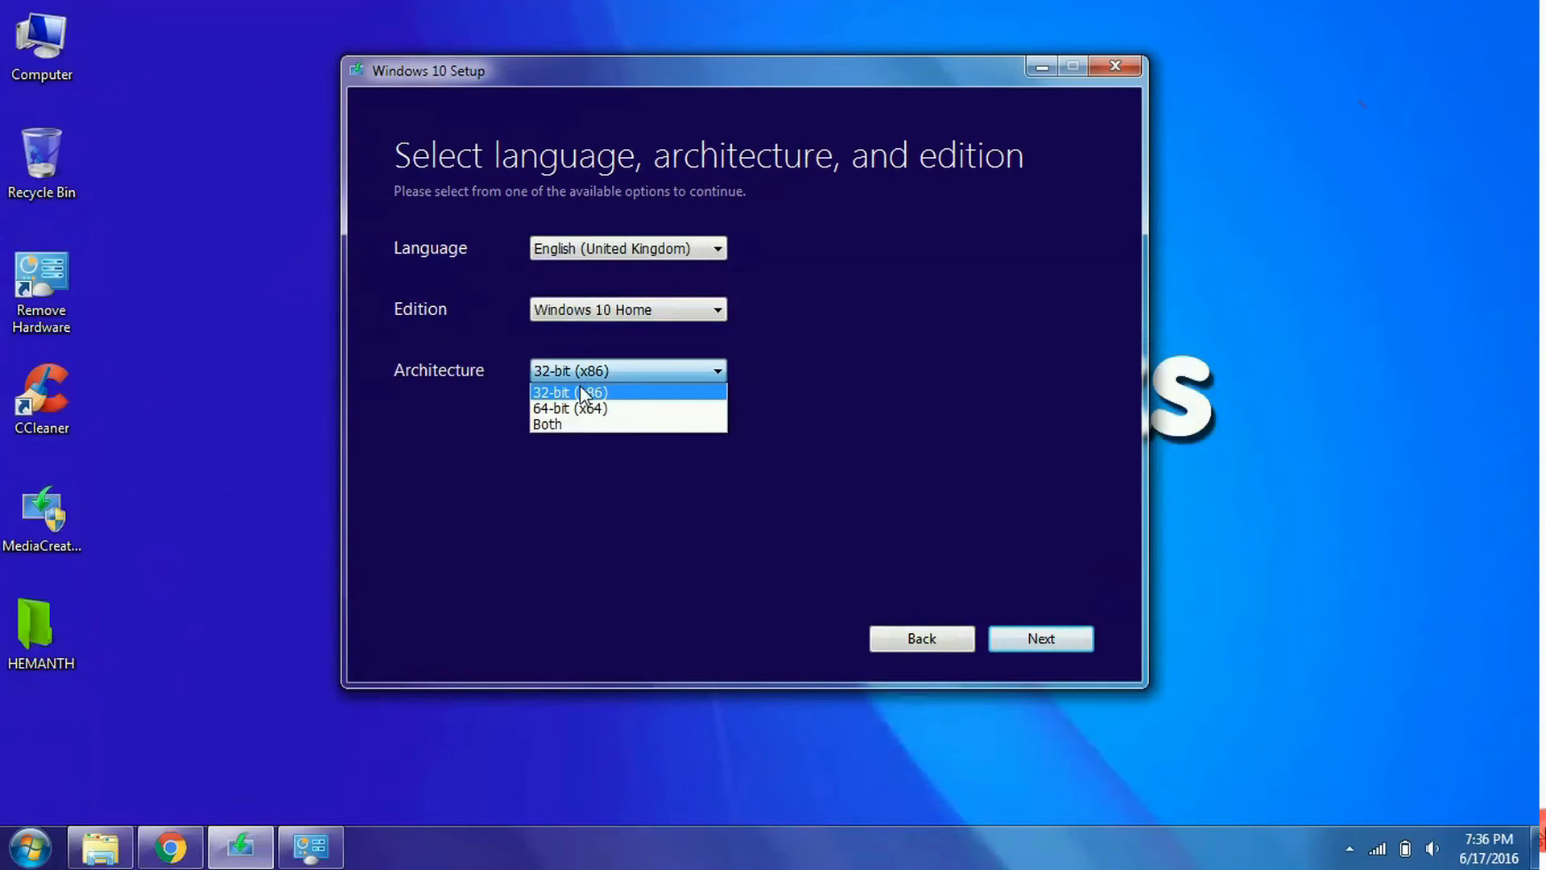
left_click(593, 407)
left_click(600, 364)
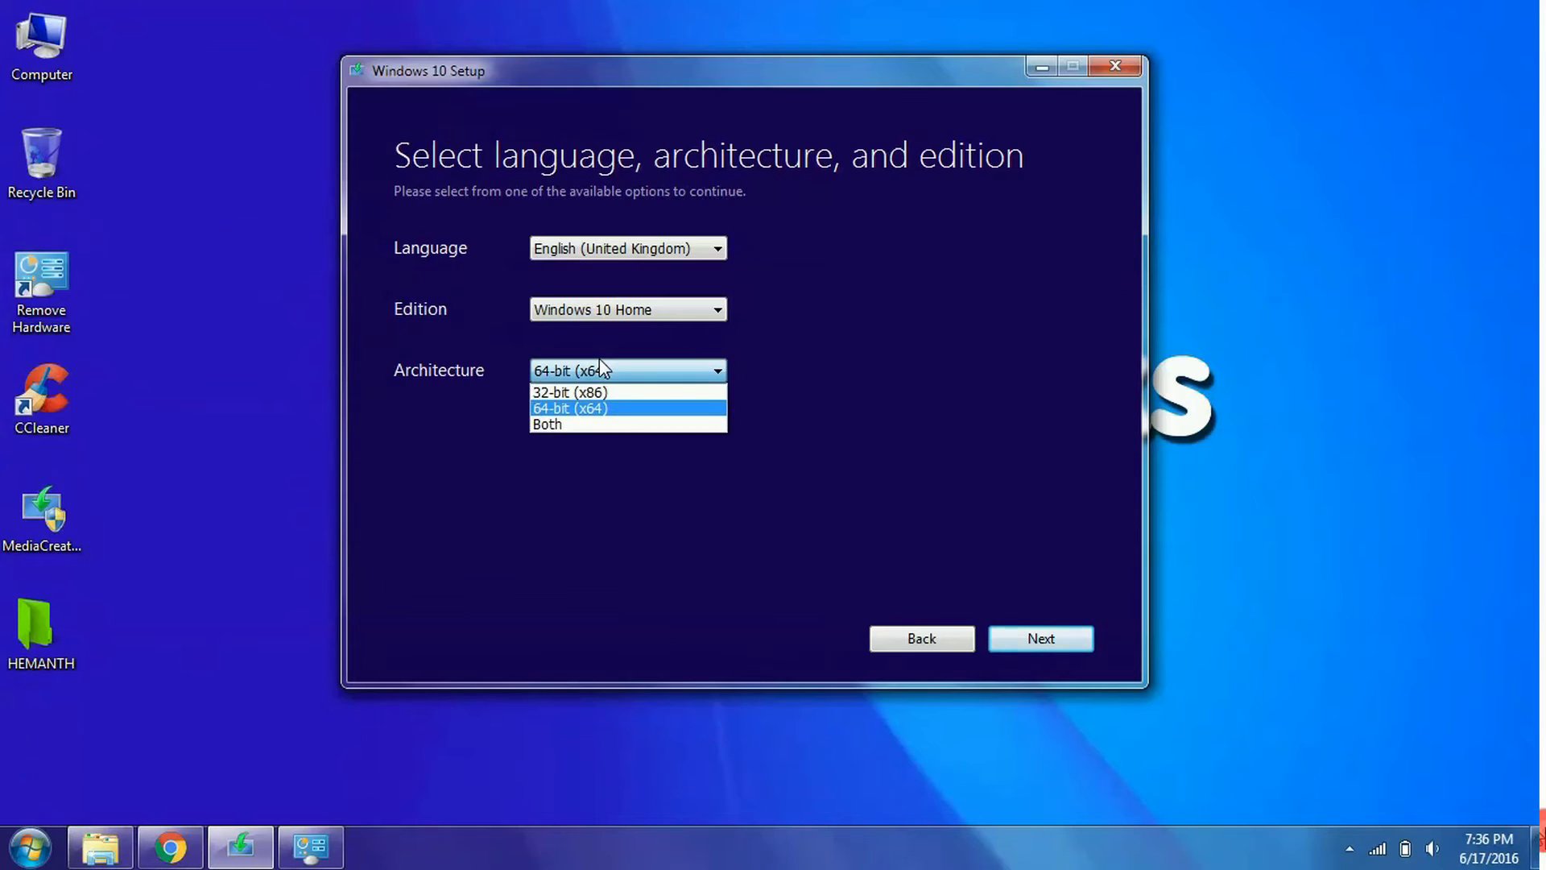
left_click(579, 422)
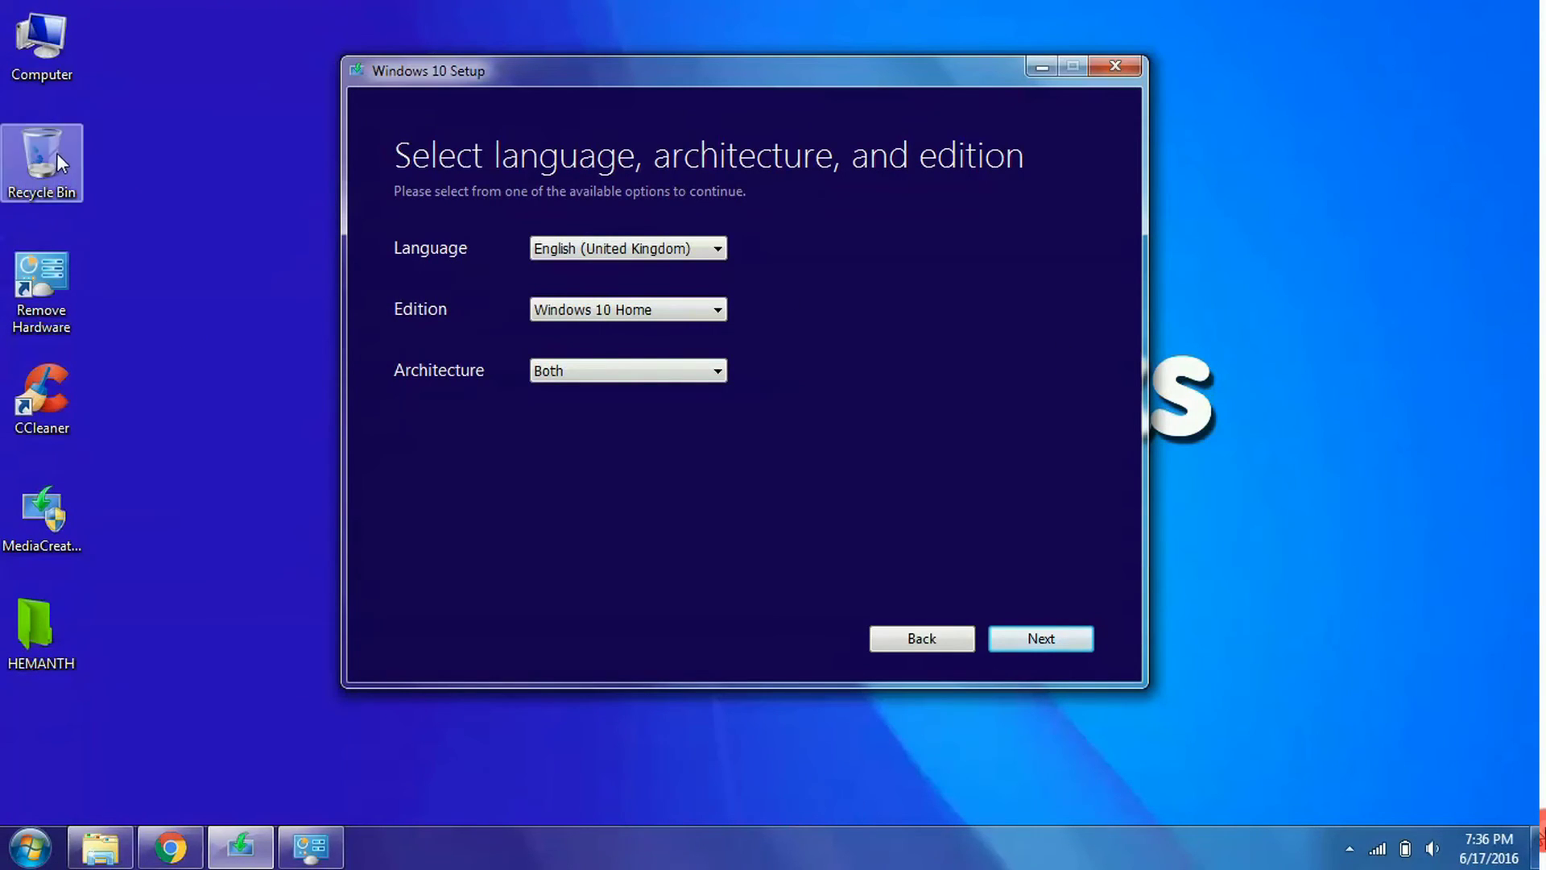
left_click(1035, 638)
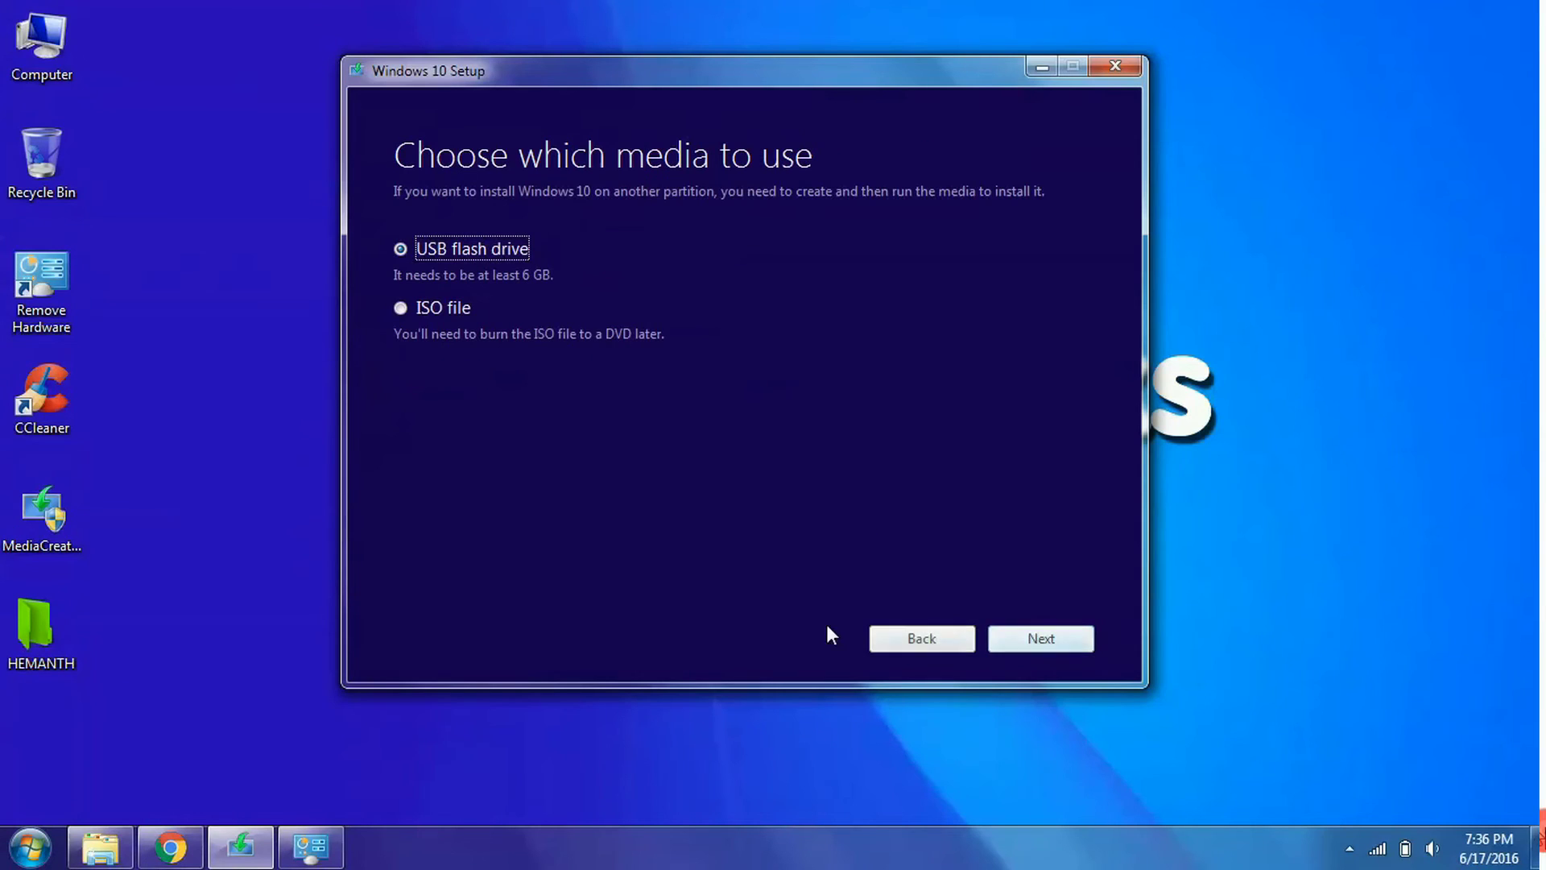
Select ISO file as the media to create.
left_click(444, 303)
Save the ISO file named Windows to the Desktop.
left_click(1041, 638)
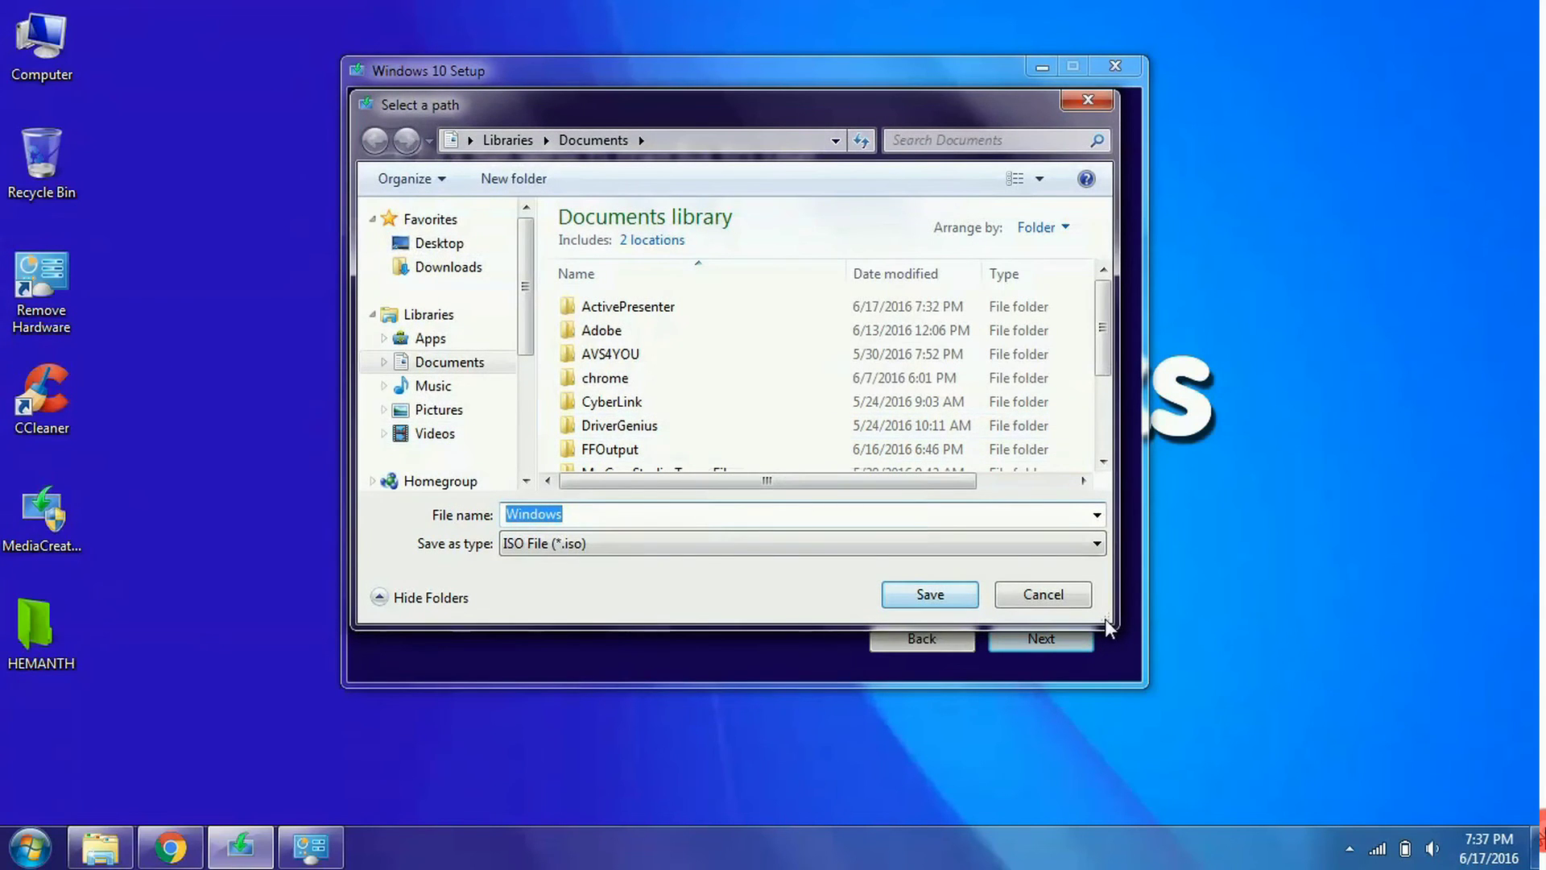
left_click(483, 246)
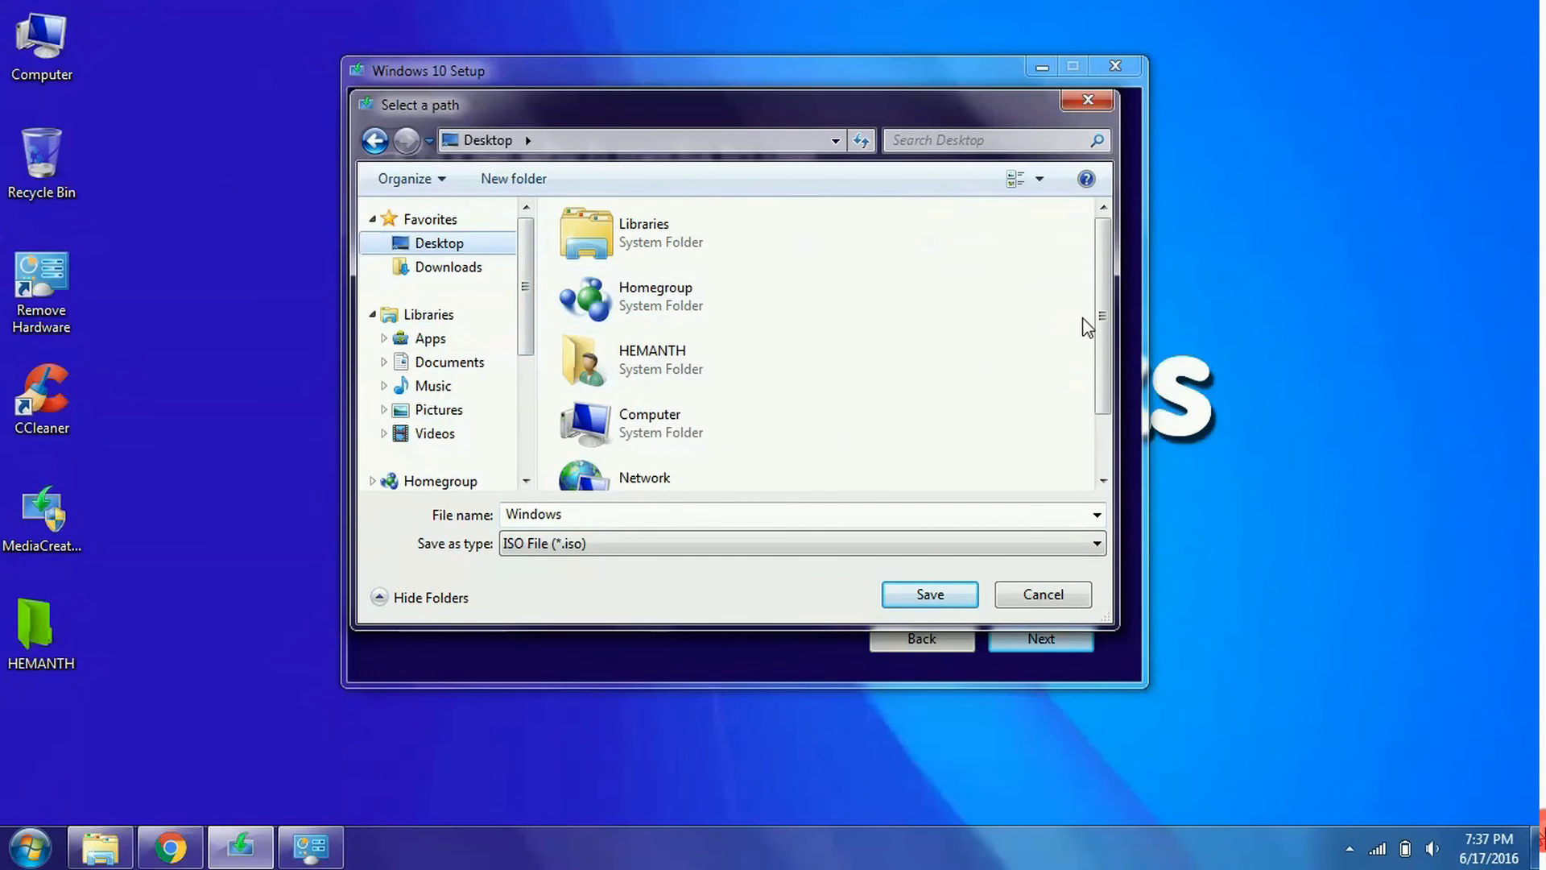
left_click_drag(1105, 346, 1088, 507)
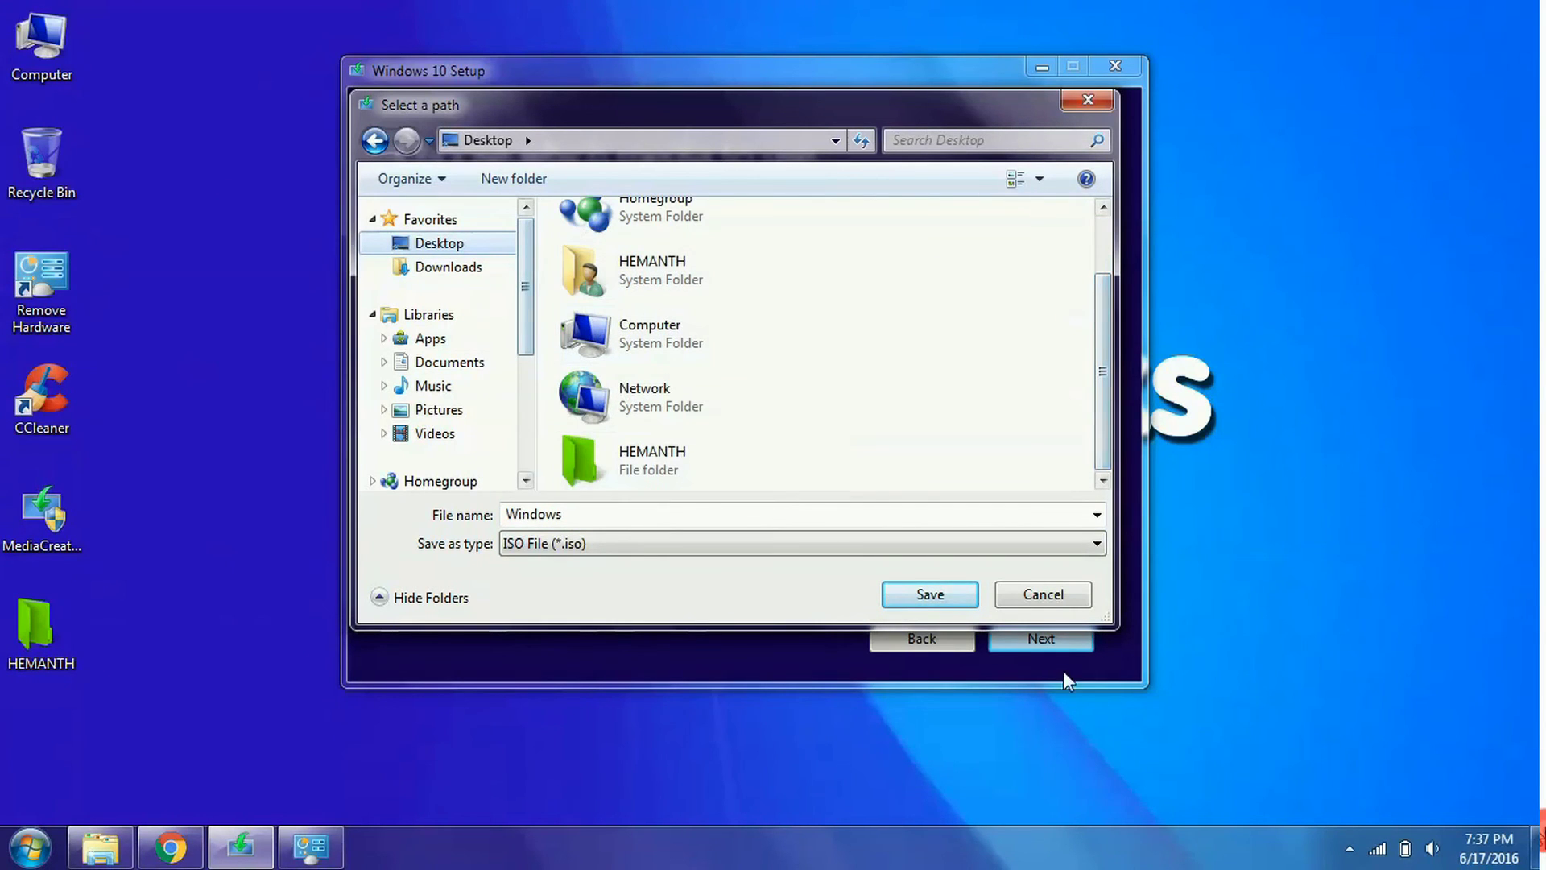
left_click(957, 593)
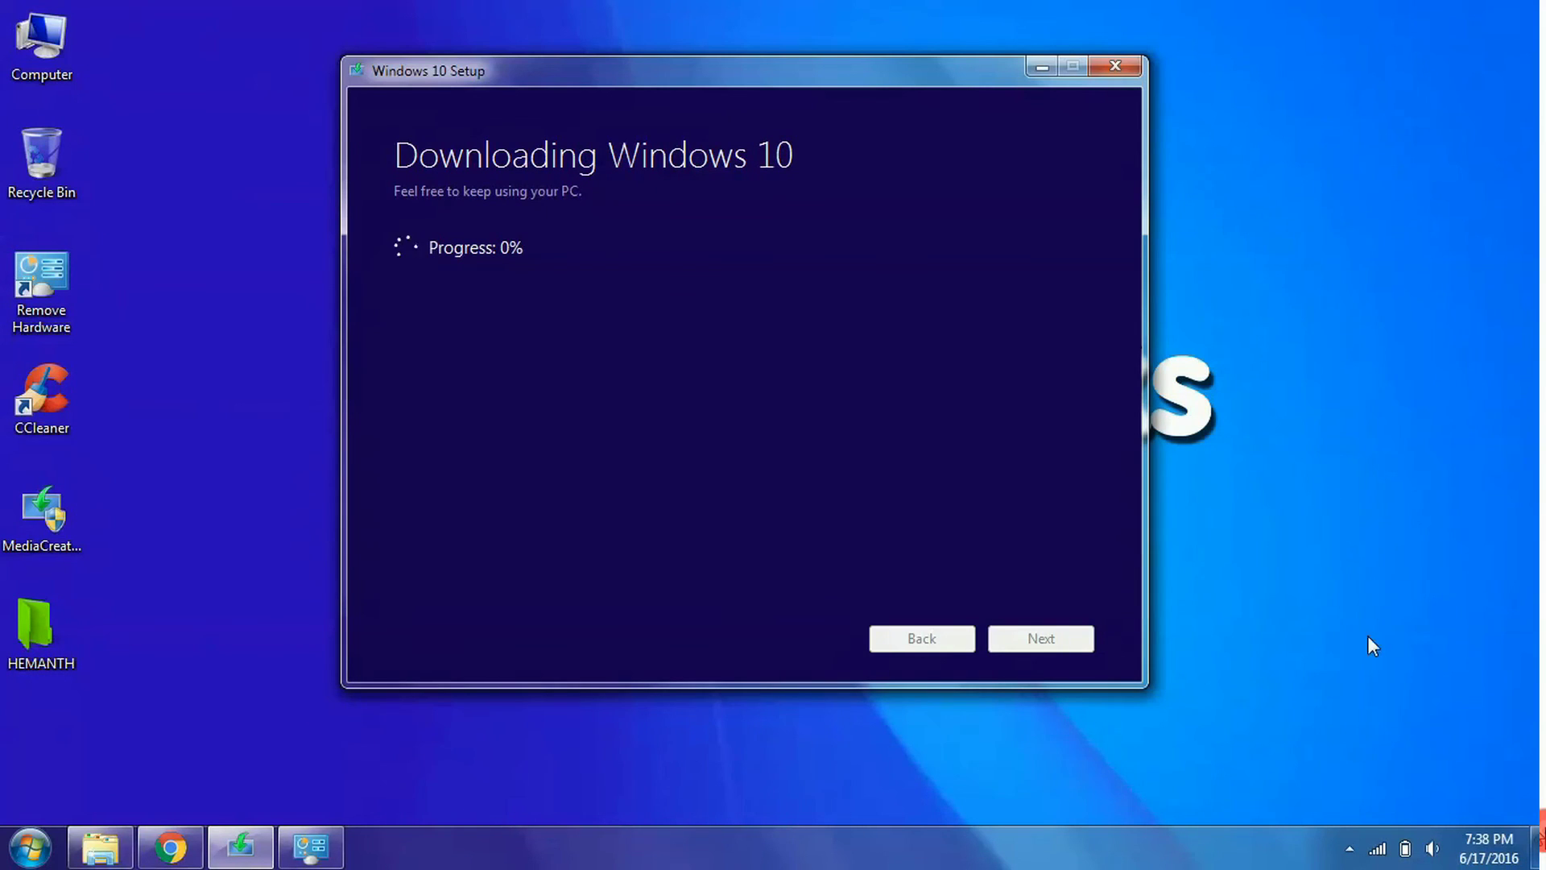
Check the hidden notification-area icons while the download stays at 0%.
left_click(1350, 848)
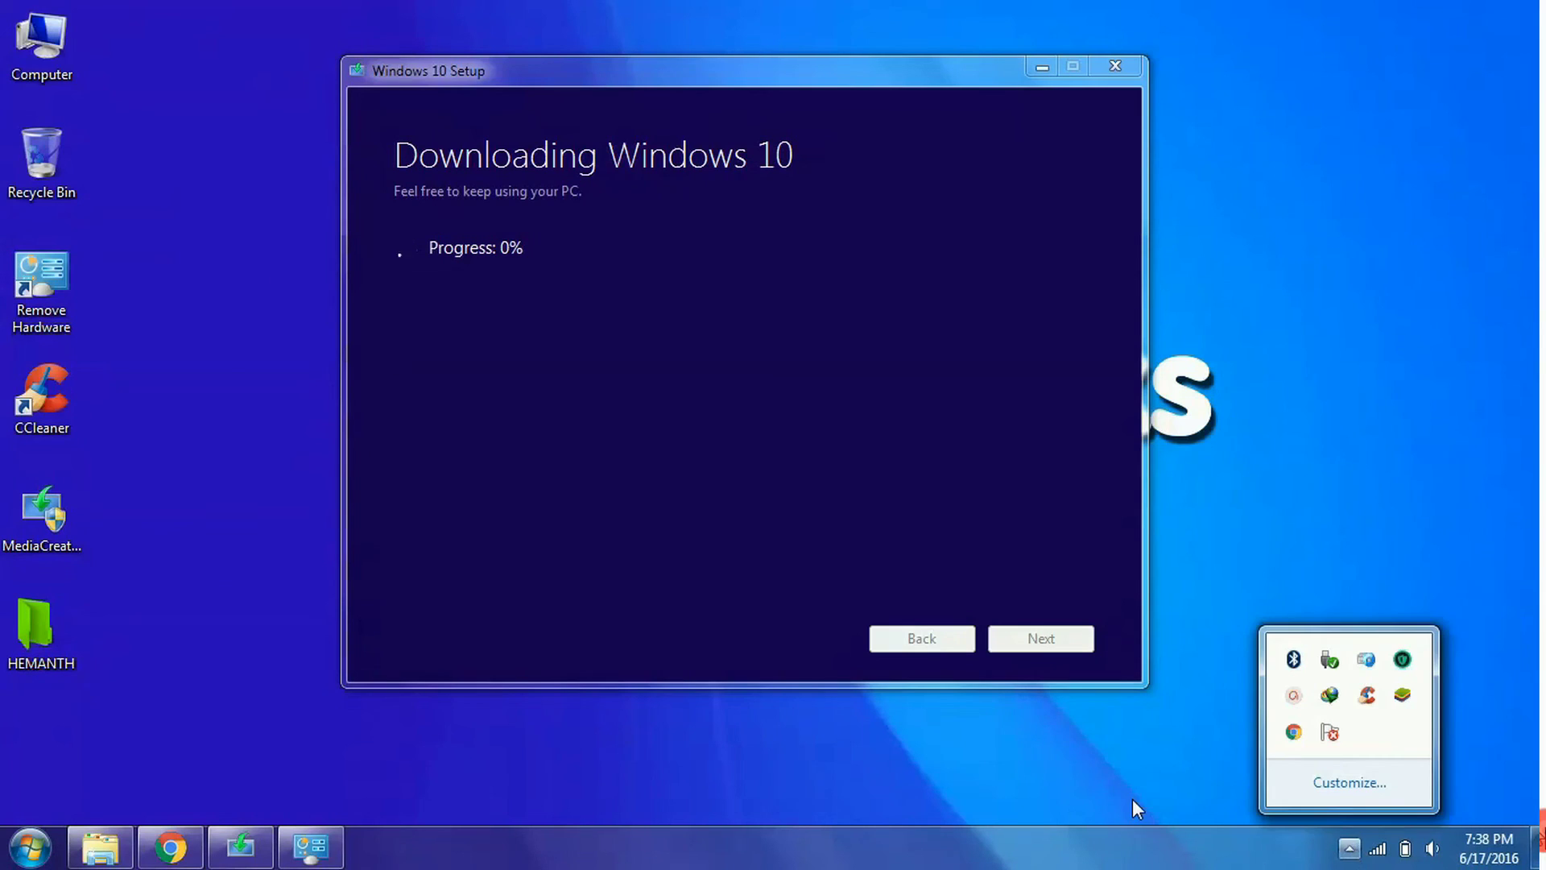
left_click(1132, 799)
left_click(1350, 848)
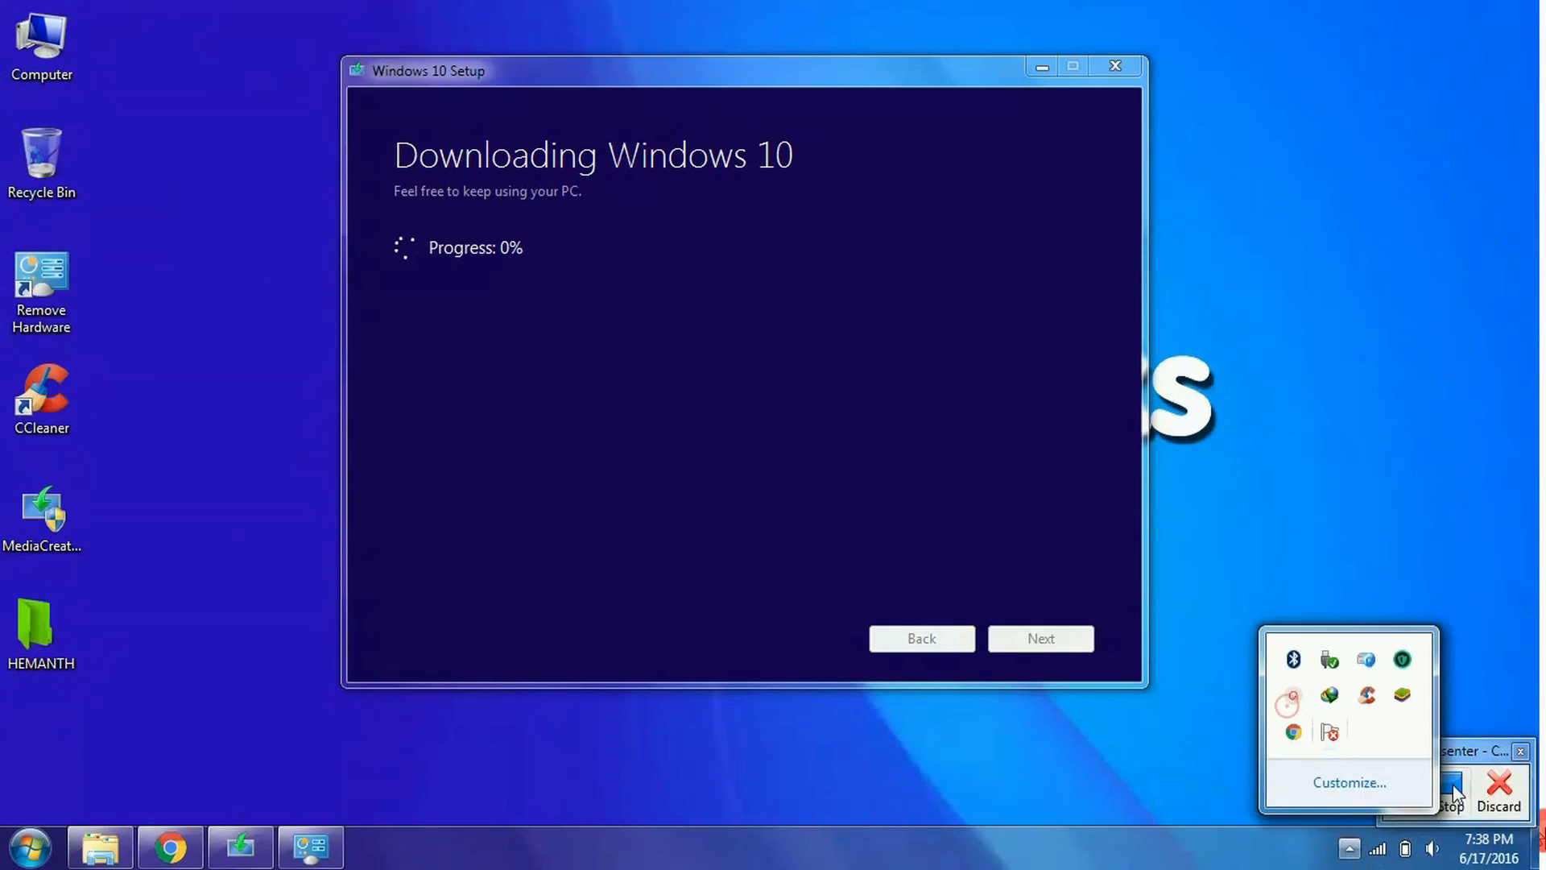